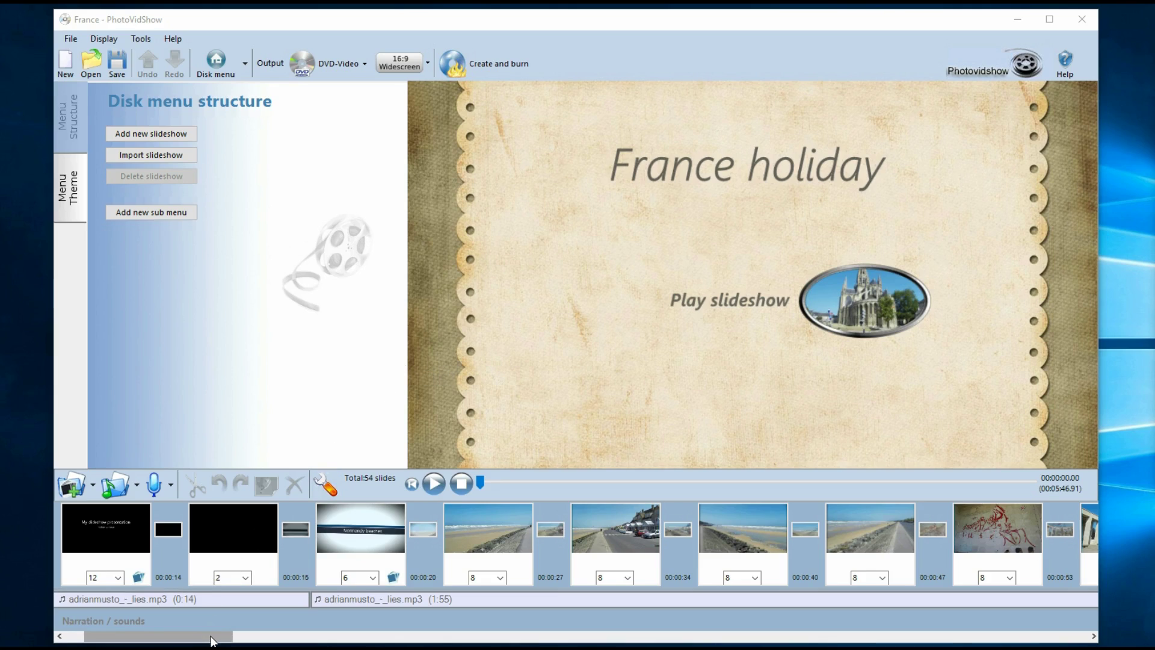
drag(211, 640, 211, 639)
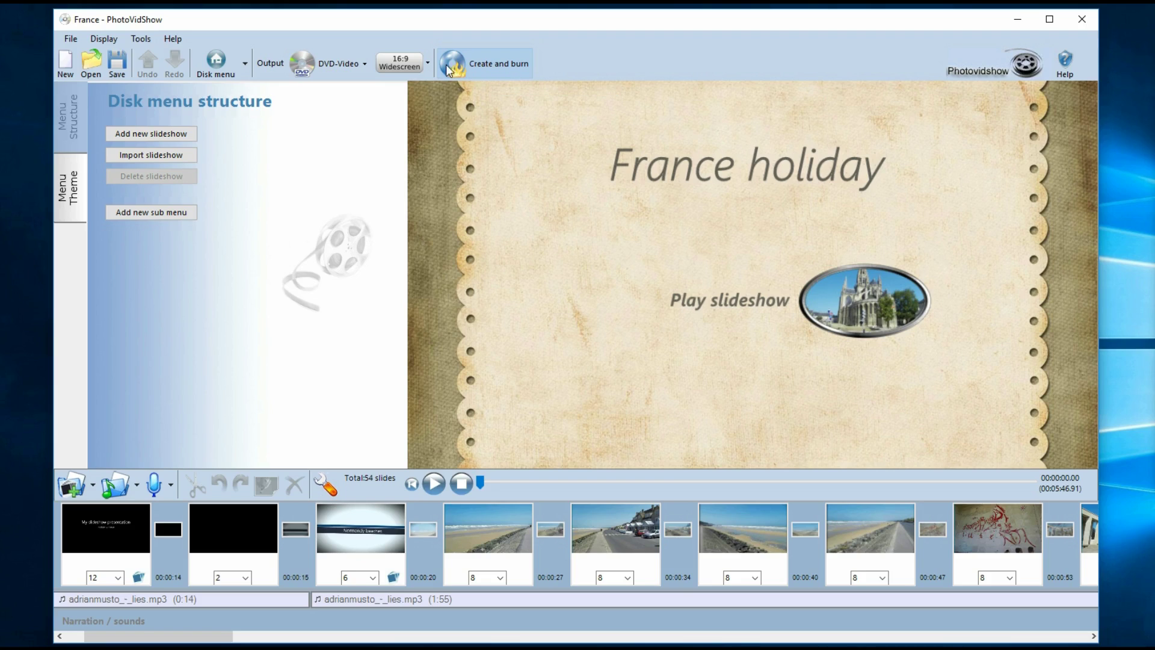
Start Create and burn and compare the wizard's options for encoding, burning an encoded project, and burning a video folder.
click(463, 64)
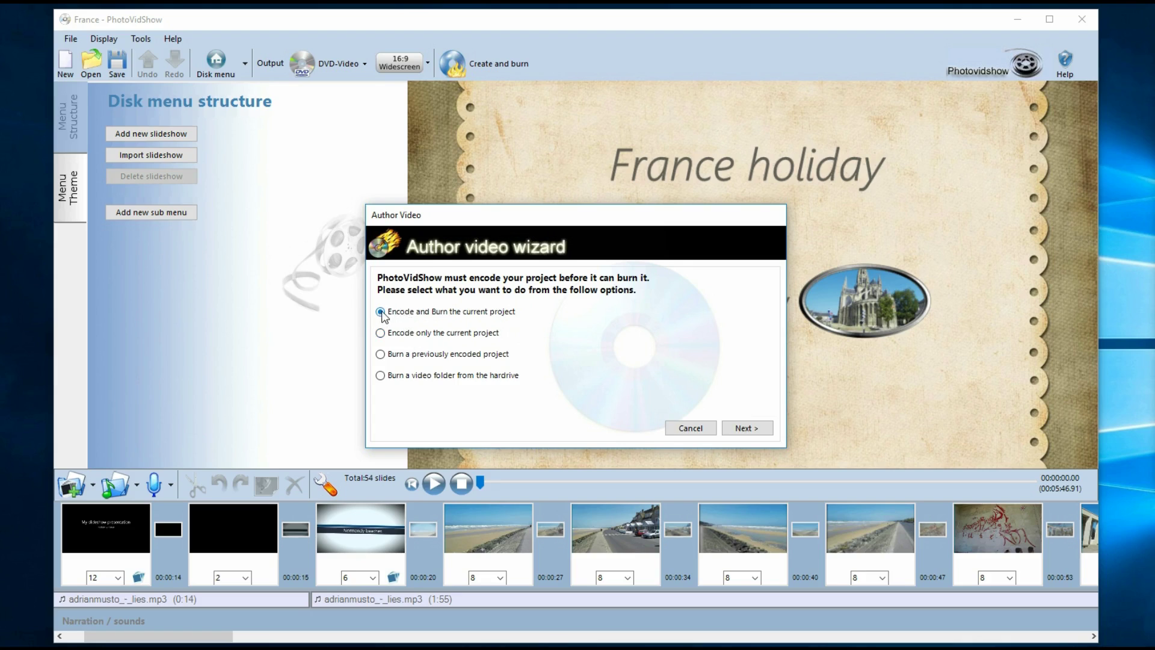
click(405, 337)
click(420, 355)
click(412, 375)
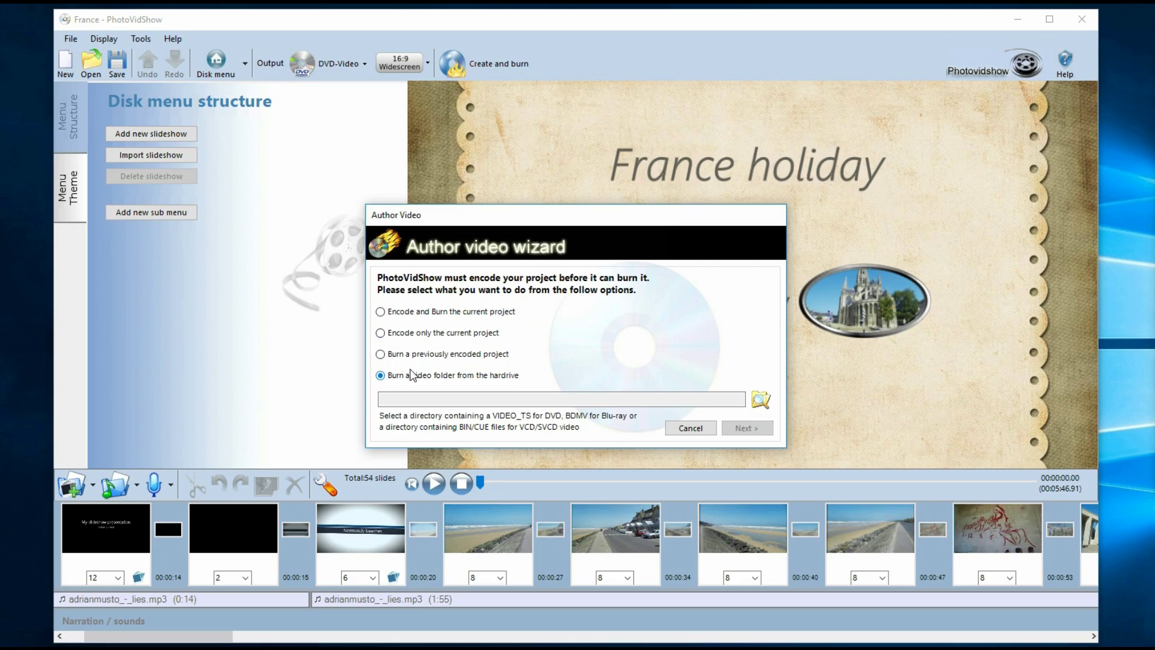
click(410, 356)
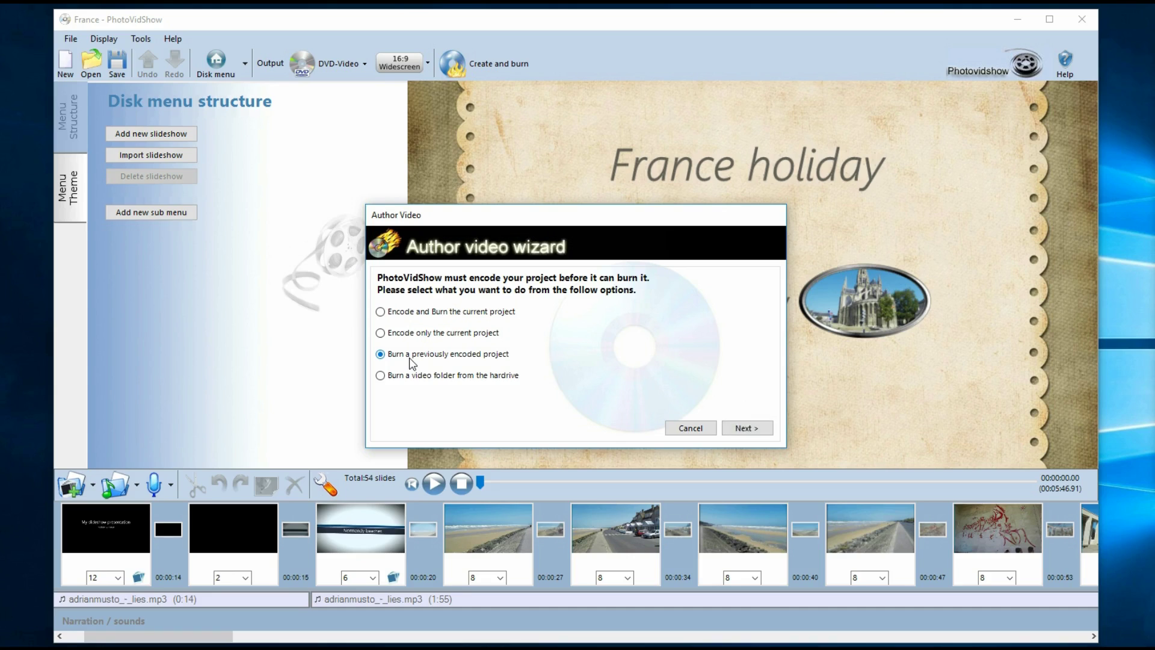
click(410, 374)
click(415, 333)
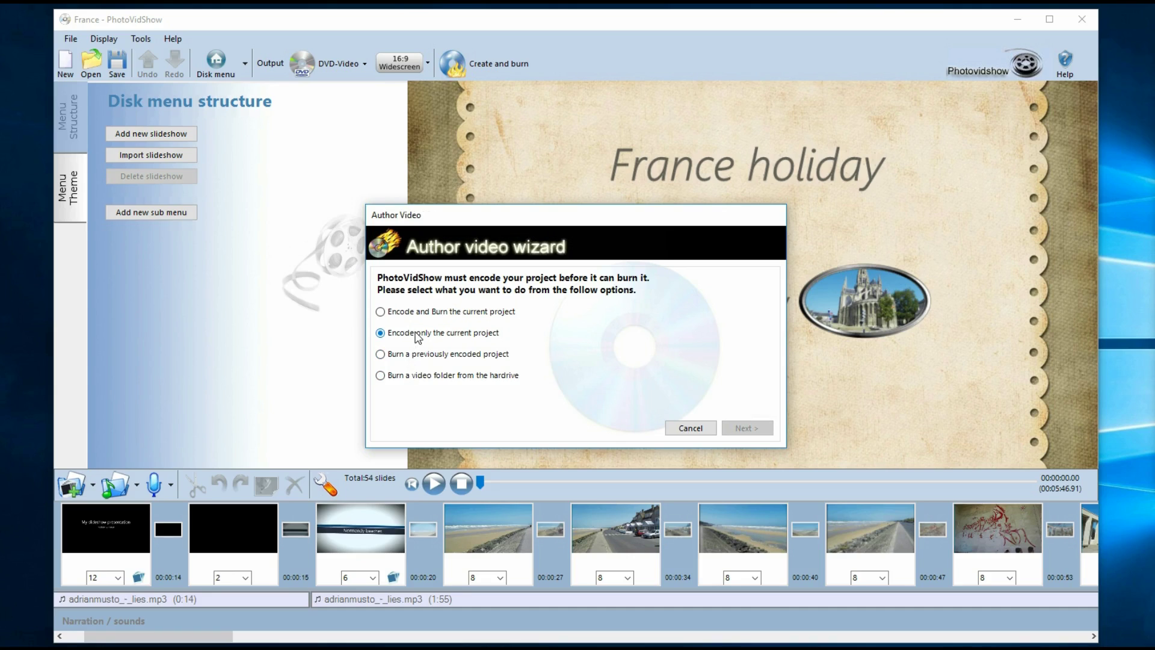
click(408, 355)
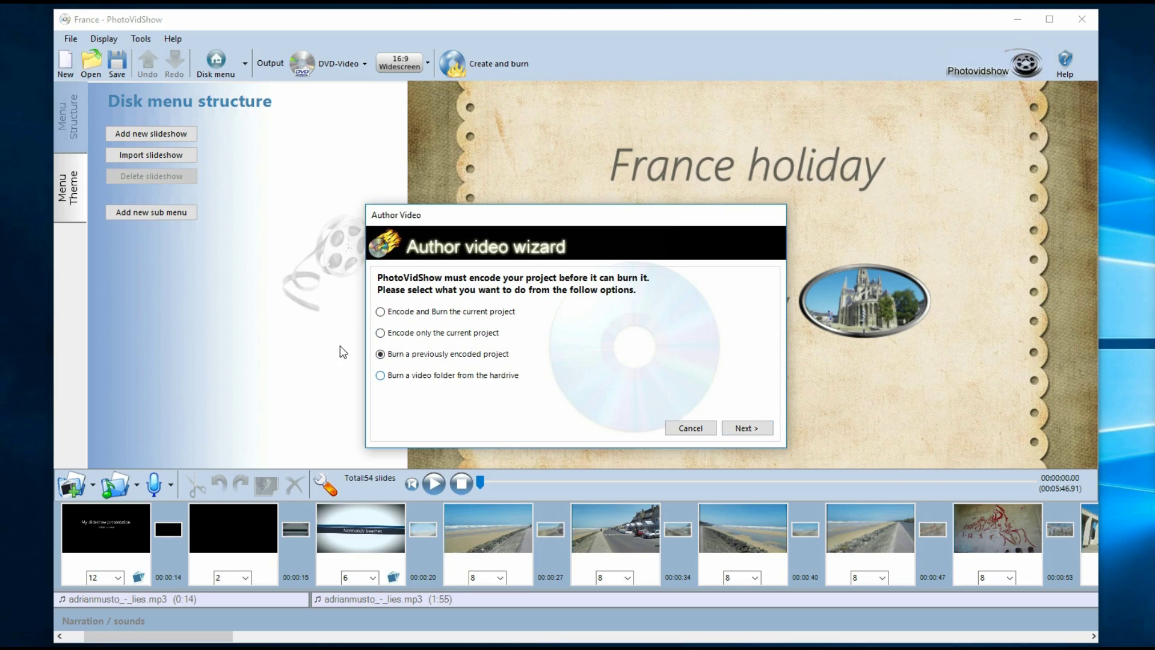
click(447, 375)
Choose to burn a previously encoded project, browse the France, francea, project1 and project11 entries, and close the burner without burning.
click(441, 354)
click(759, 427)
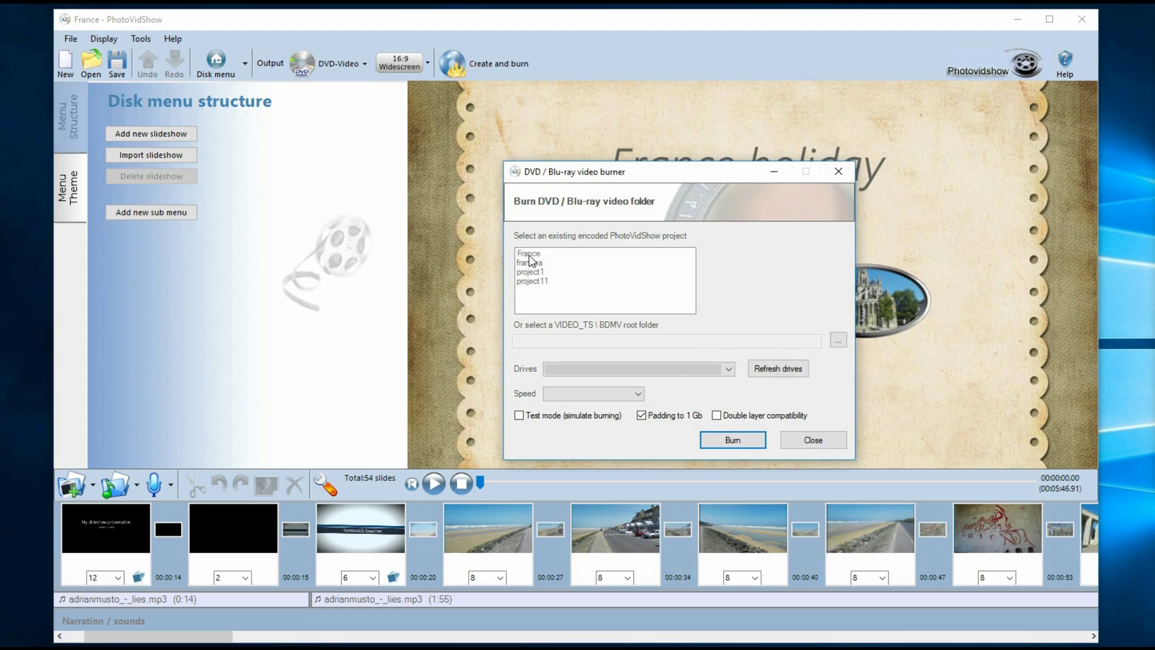
key(Up)
key(Up)
key(Up)
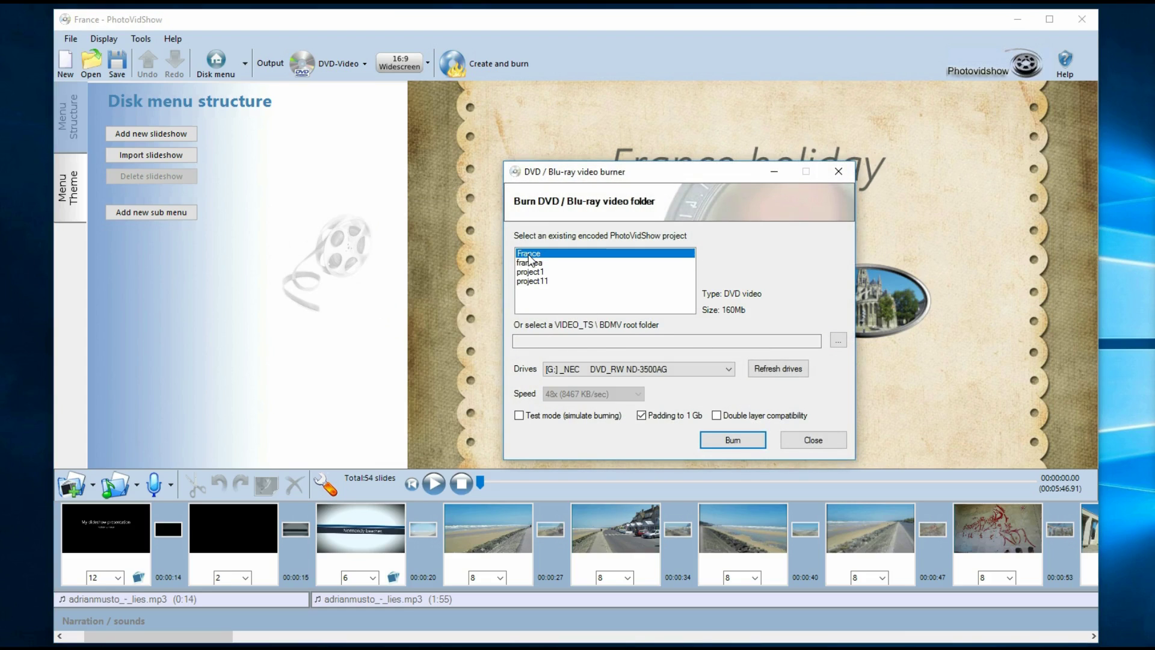
click(531, 272)
click(535, 282)
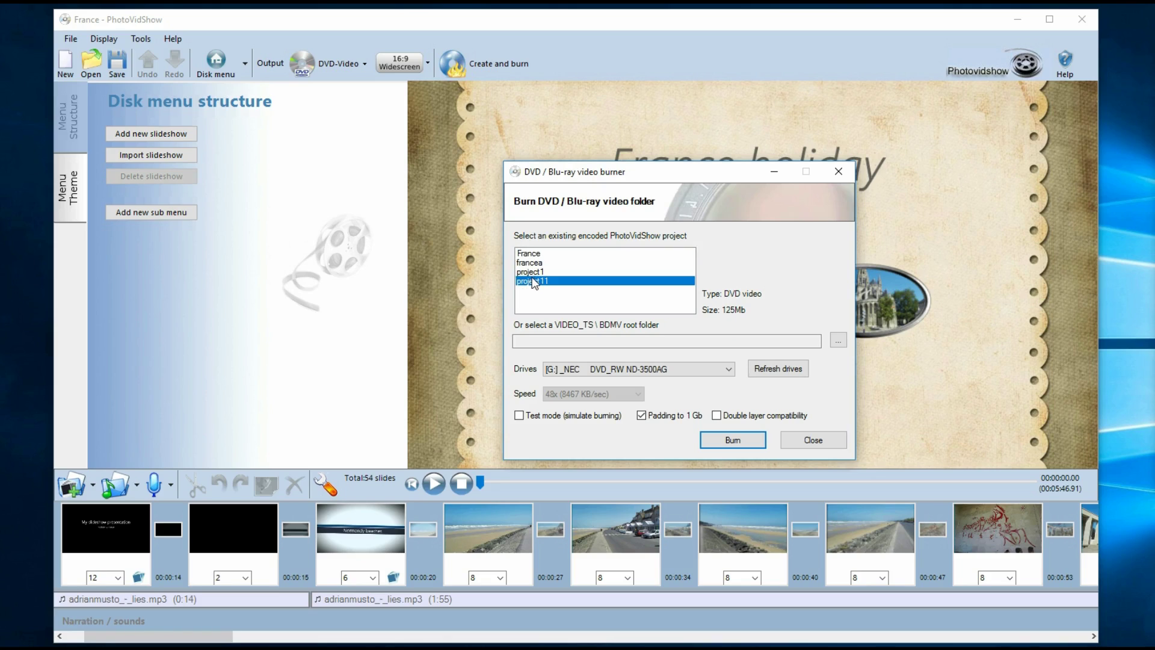
click(533, 272)
click(530, 266)
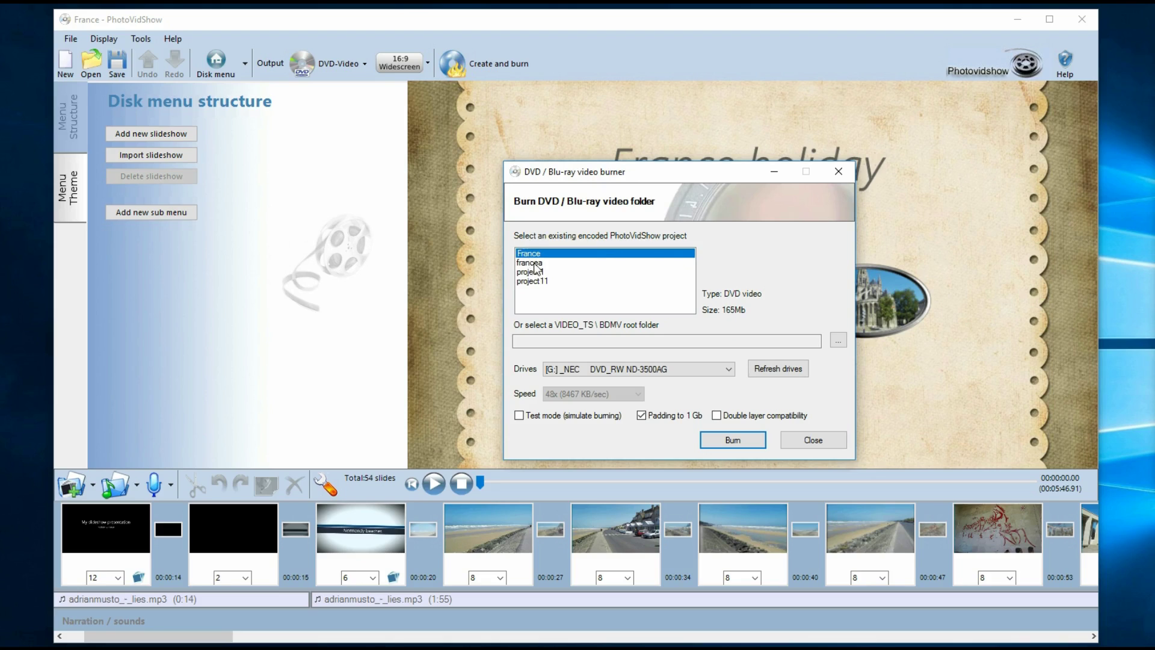
click(535, 263)
click(537, 281)
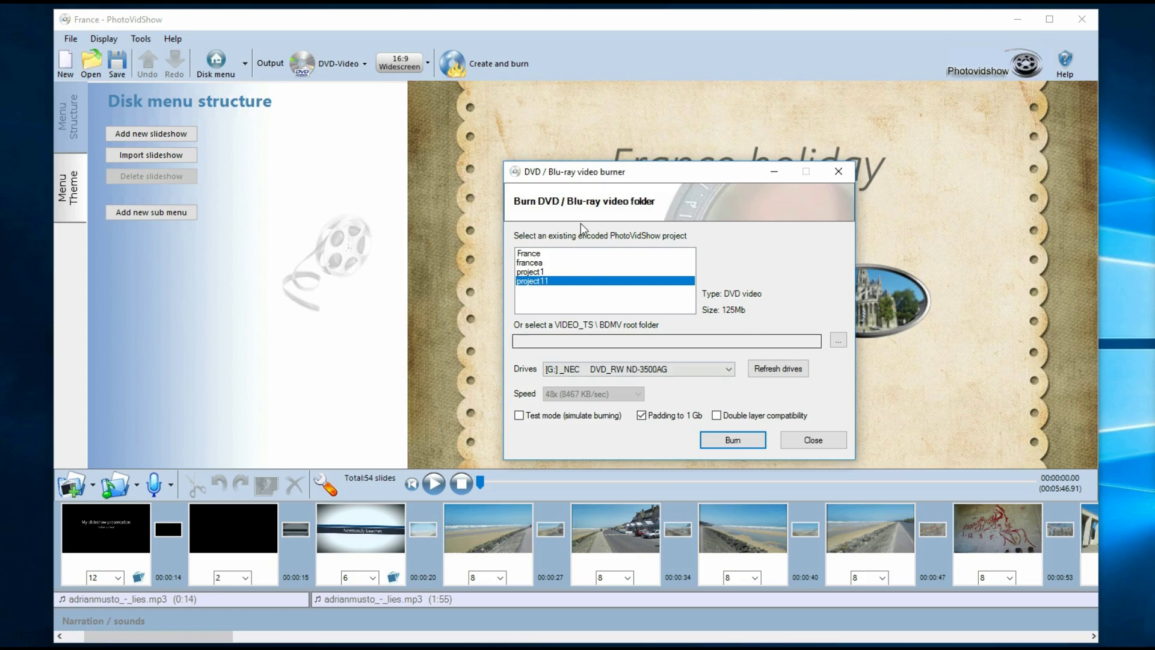
click(830, 445)
click(685, 377)
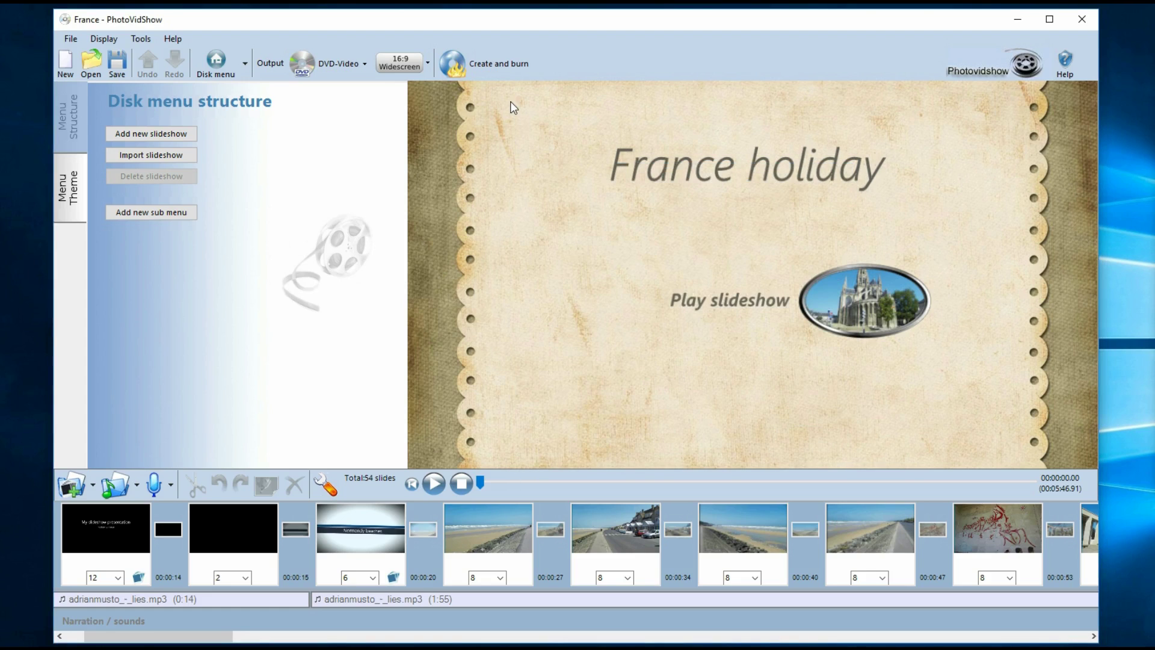
Restart Create and burn and continue to the DVD options with Encode and Burn the current project selected.
click(505, 64)
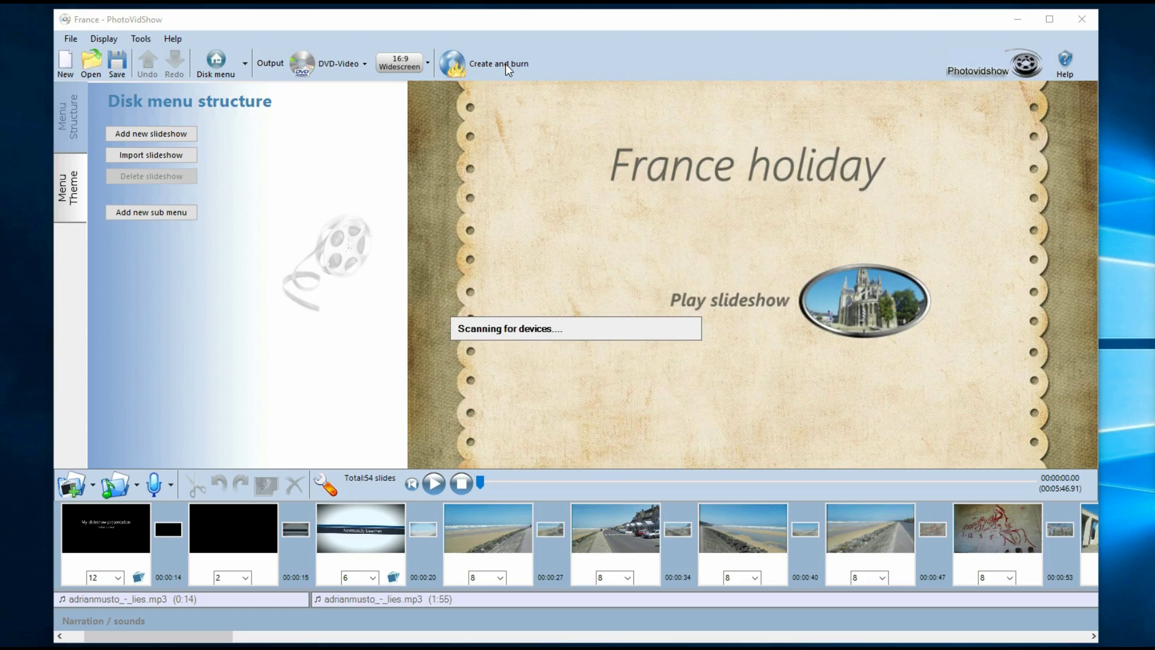
click(464, 381)
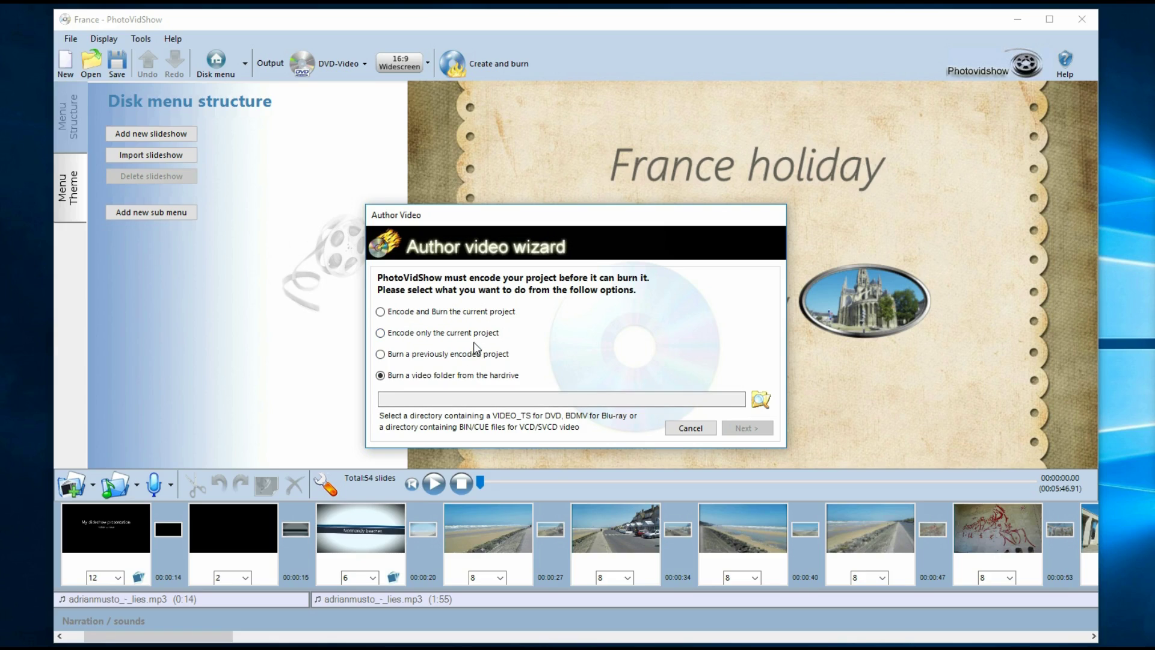
click(460, 311)
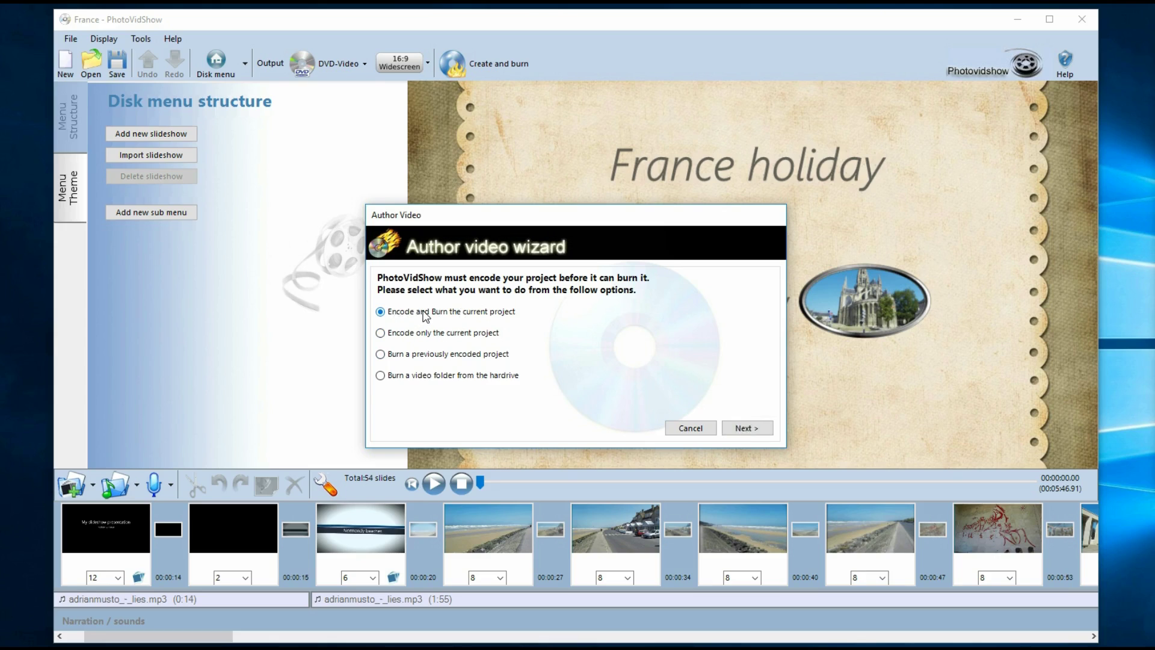
click(746, 428)
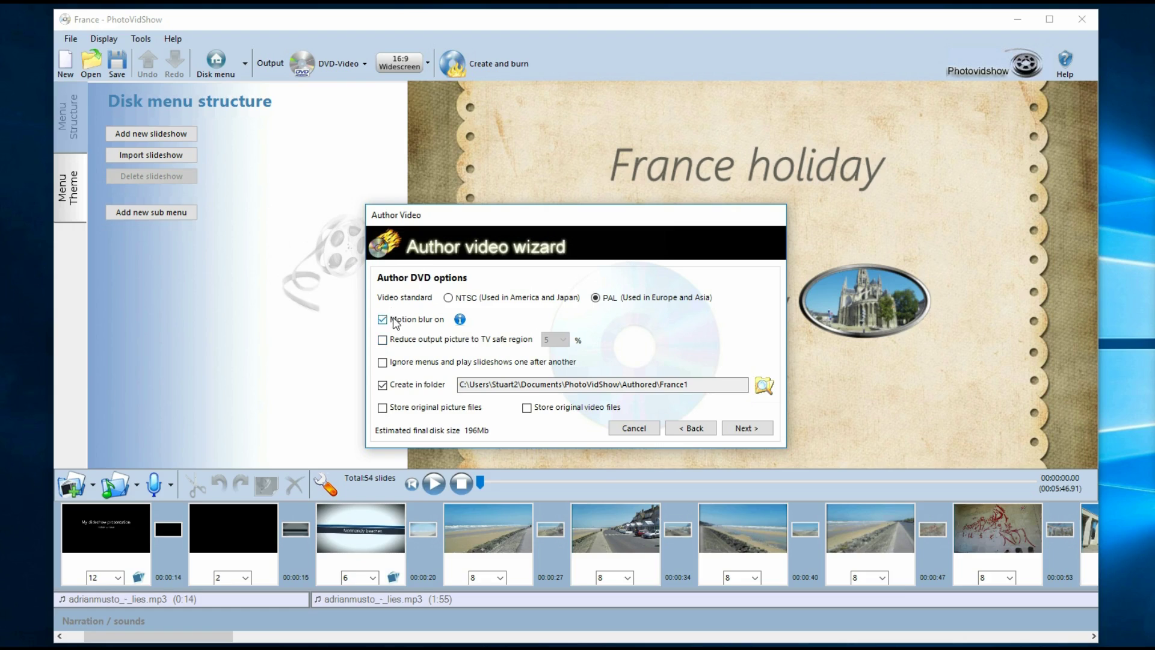
Read the help on the motion blur option and close it.
click(460, 319)
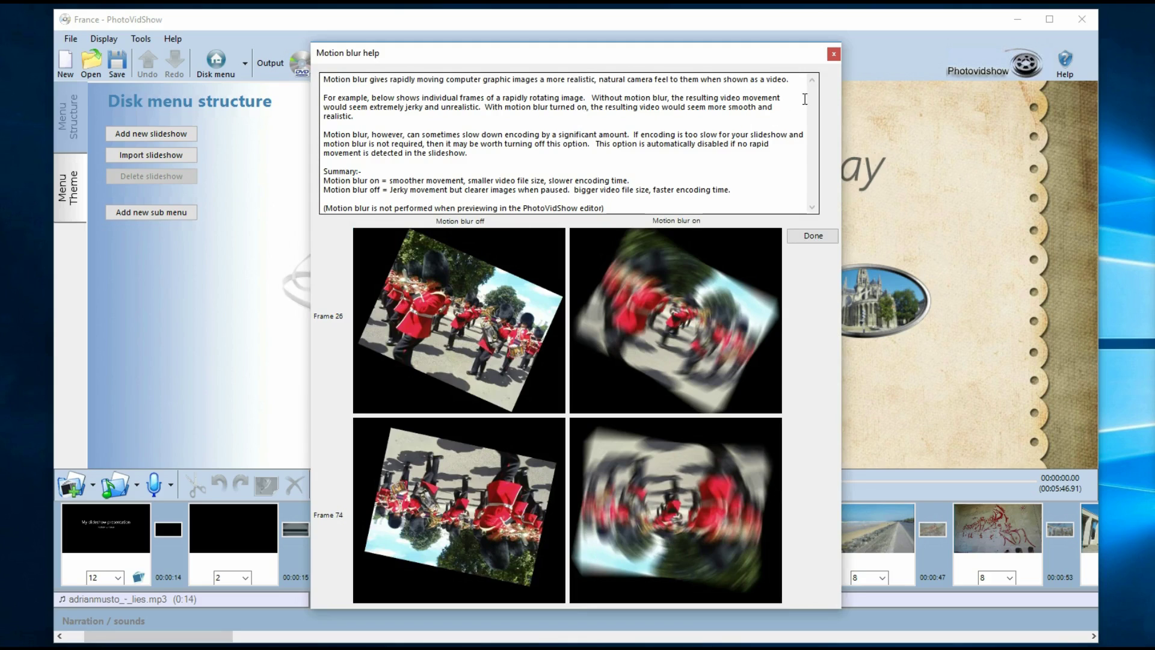
click(833, 55)
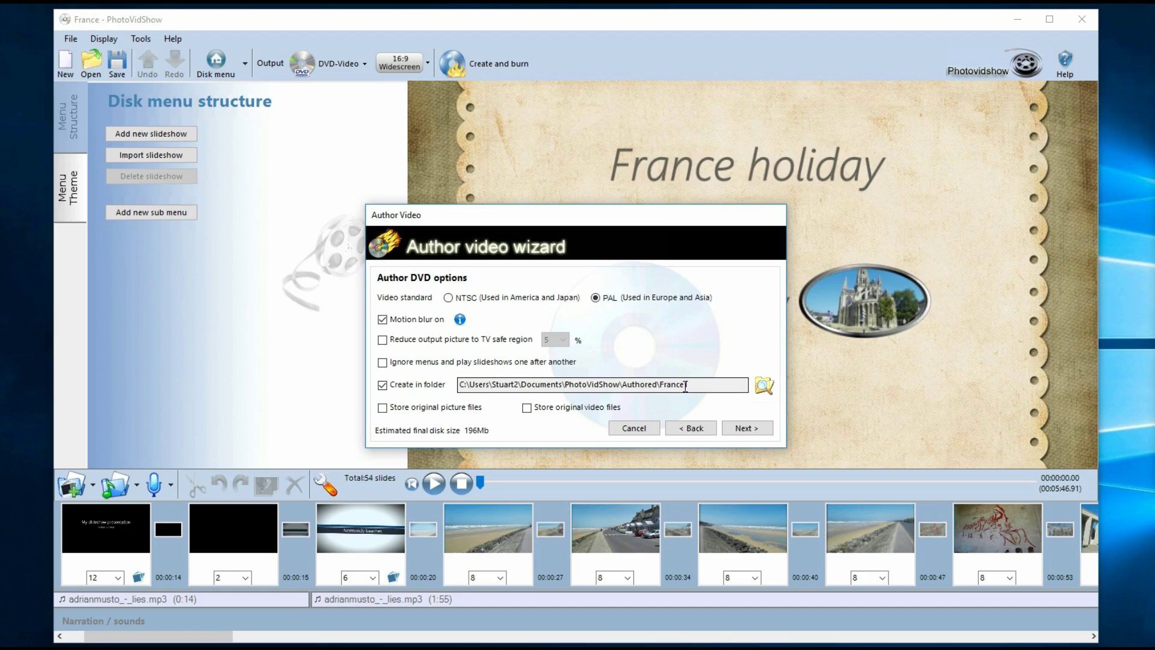
Keep France1 as the output folder, toggle storing original picture and video files on and back off, and continue to the writer settings.
text(1)
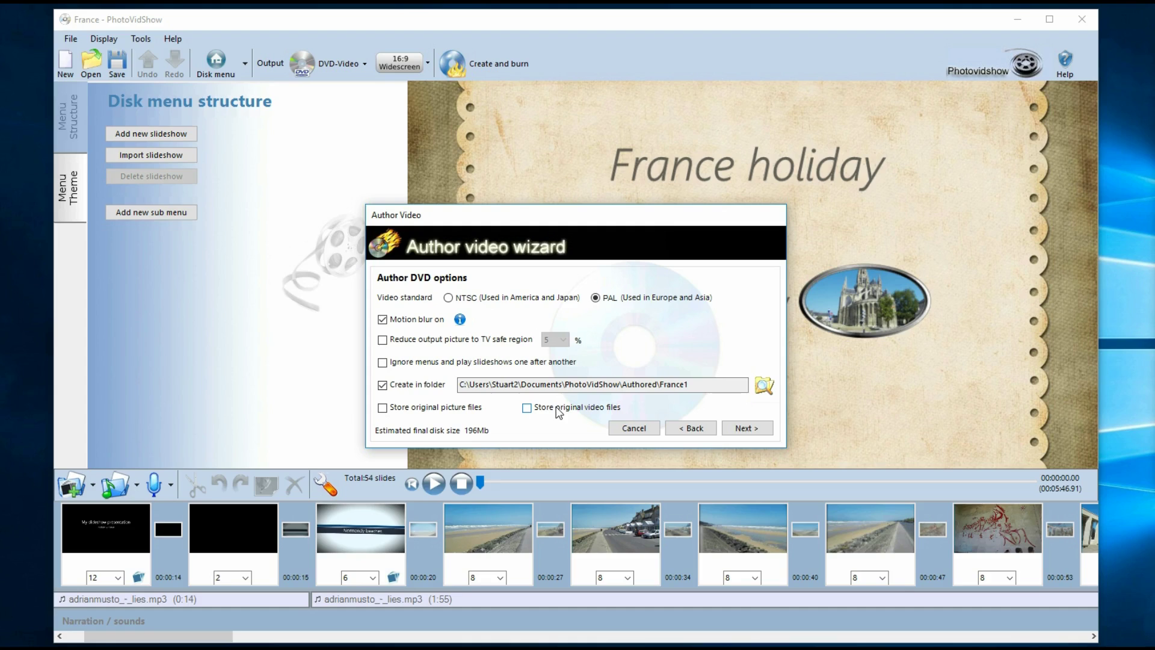
click(453, 414)
click(544, 408)
click(438, 405)
click(526, 408)
click(751, 427)
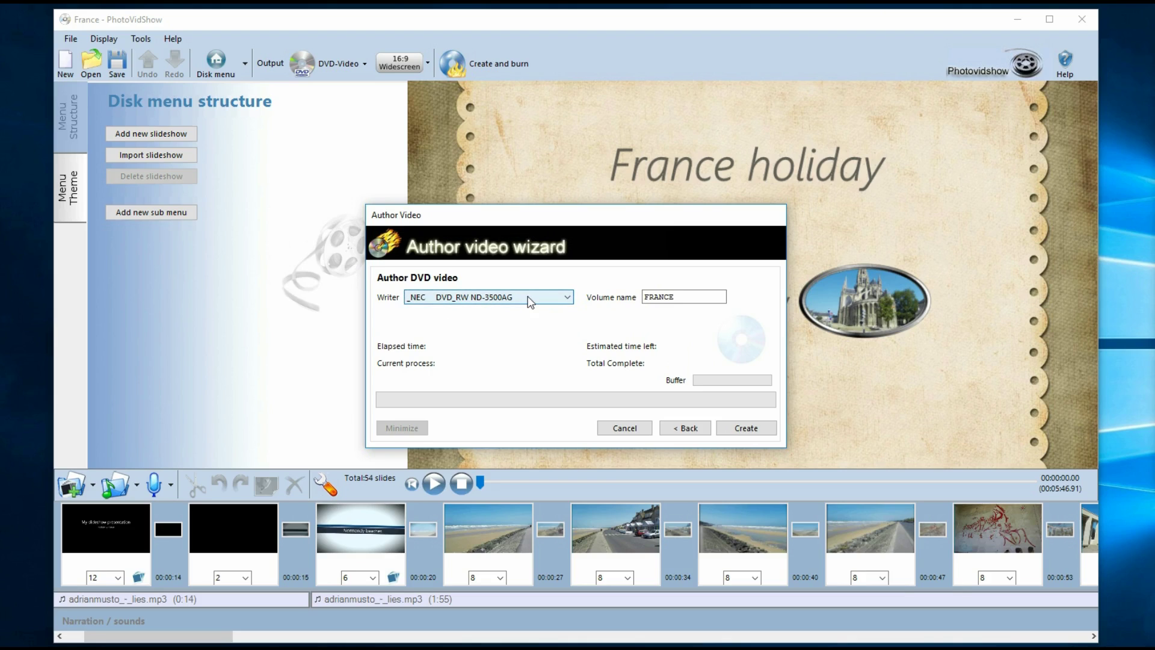
Create the DVD on the HL-DT-ST BD-RE BH16NS40 writer with the volume name FRANCE and dismiss the completion message.
click(552, 297)
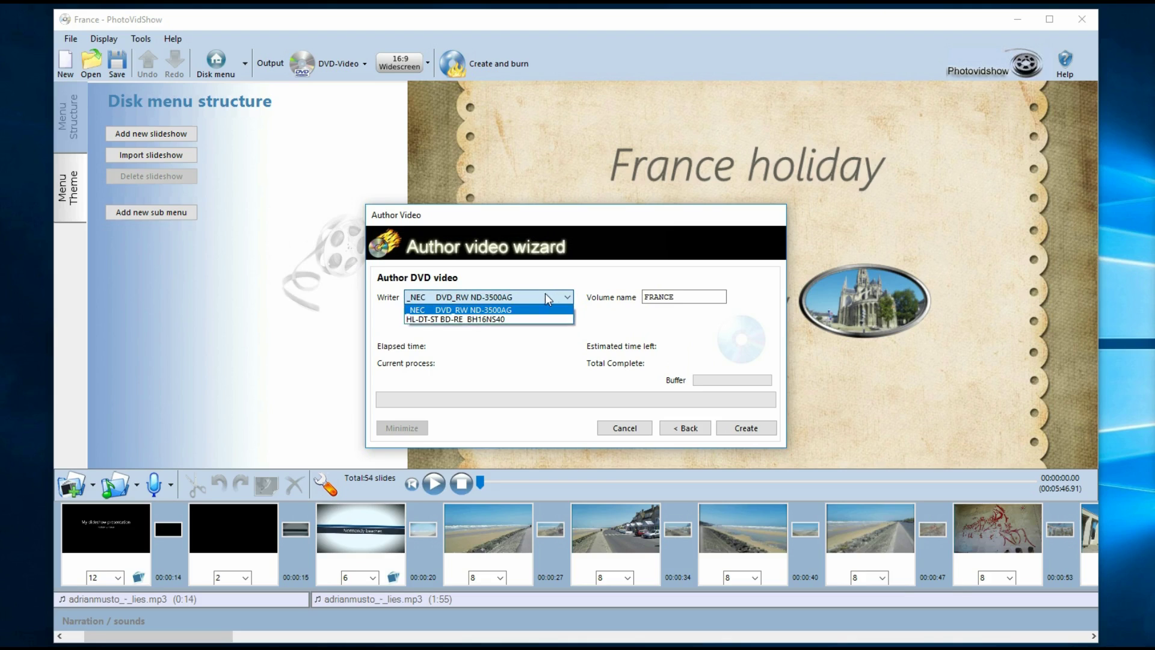
click(505, 320)
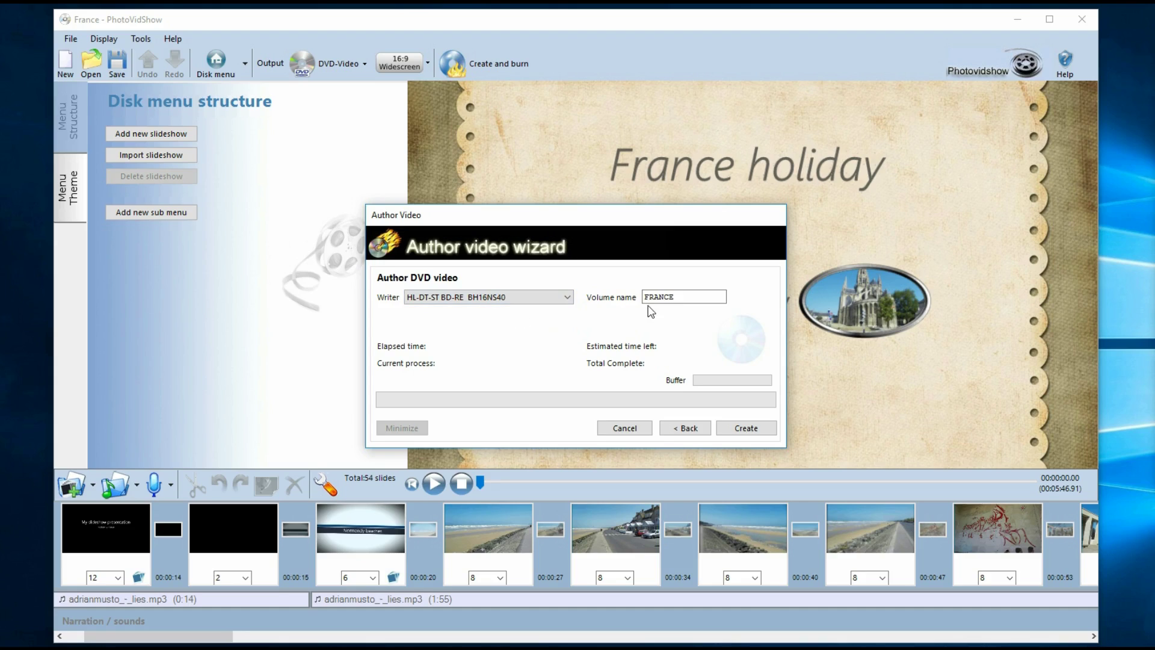
click(678, 297)
double_click(691, 295)
click(689, 295)
double_click(688, 294)
click(749, 428)
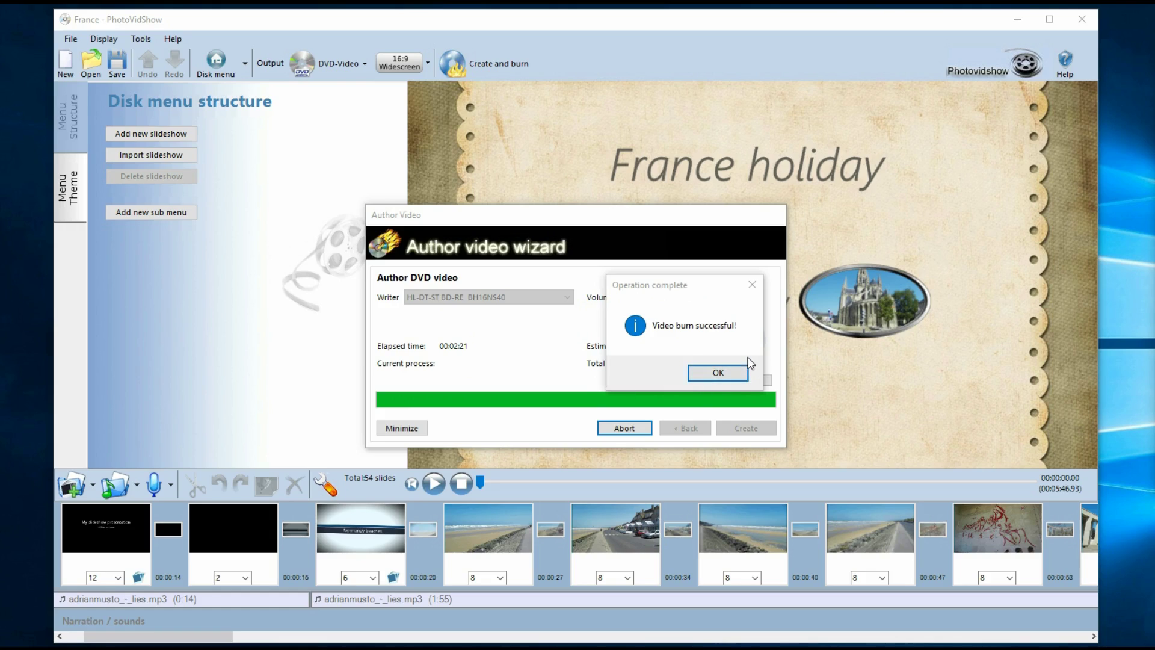
drag(677, 288, 612, 302)
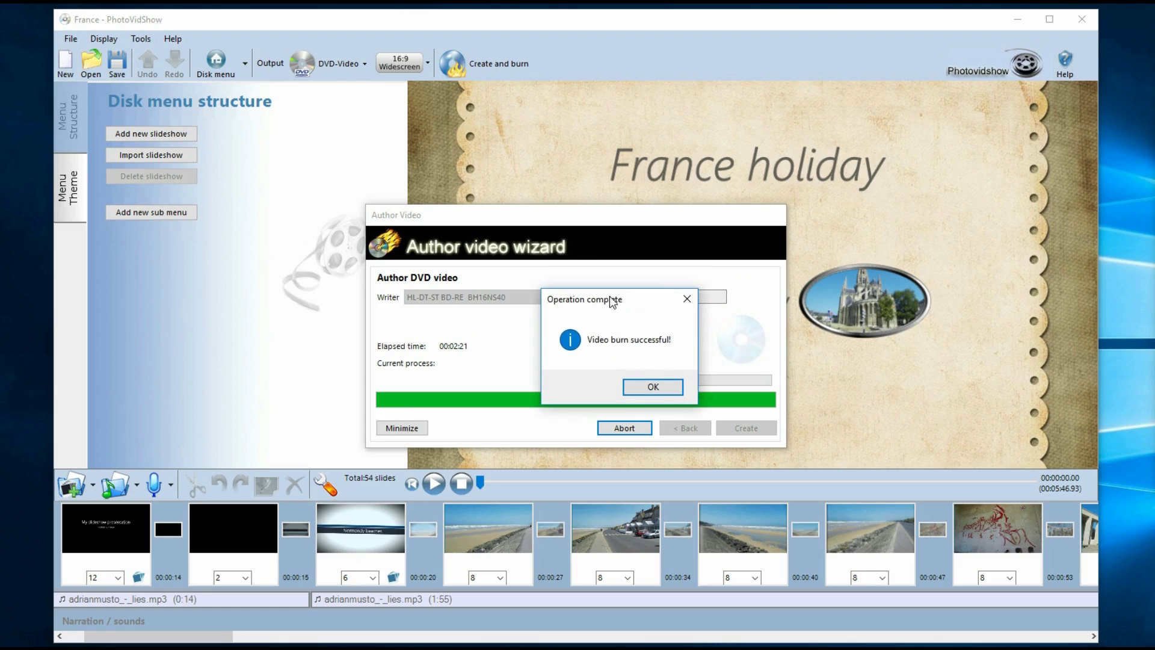
click(653, 387)
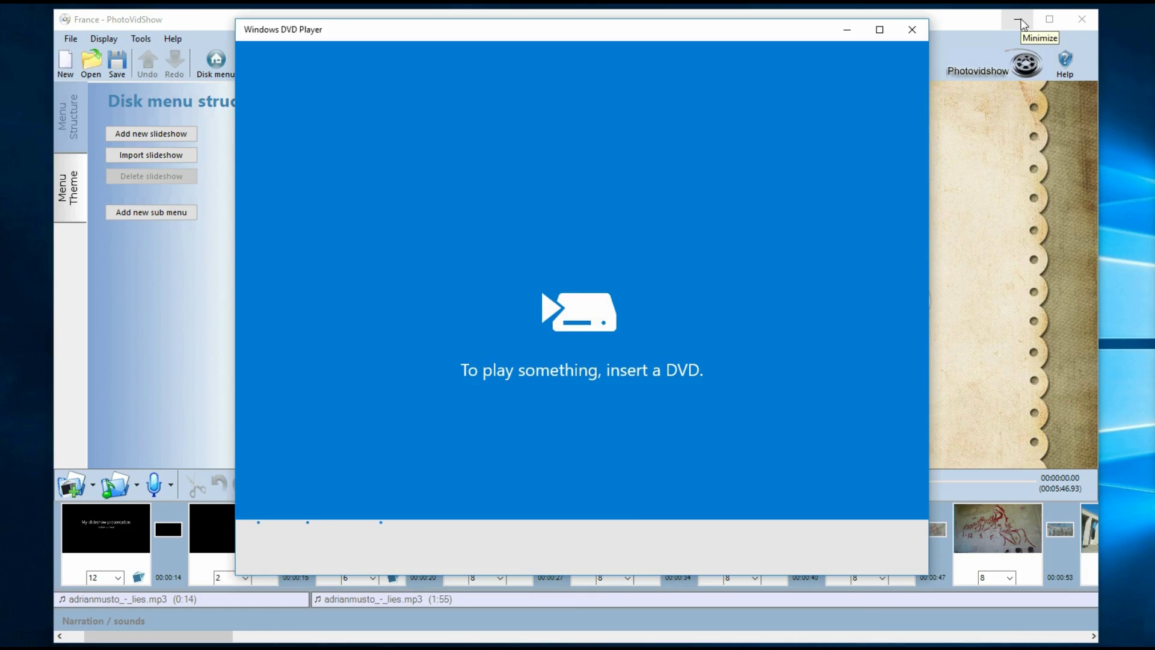
Minimize PhotoVidShow and lower the playback volume in Windows DVD Player.
click(1023, 24)
click(1022, 24)
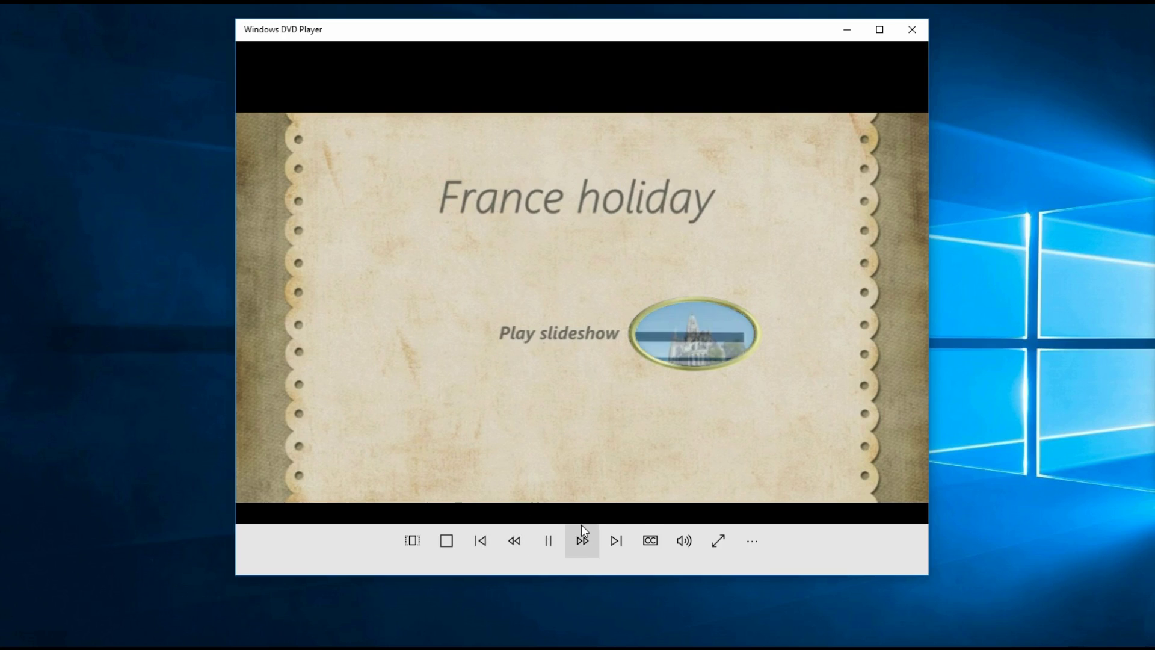
click(678, 540)
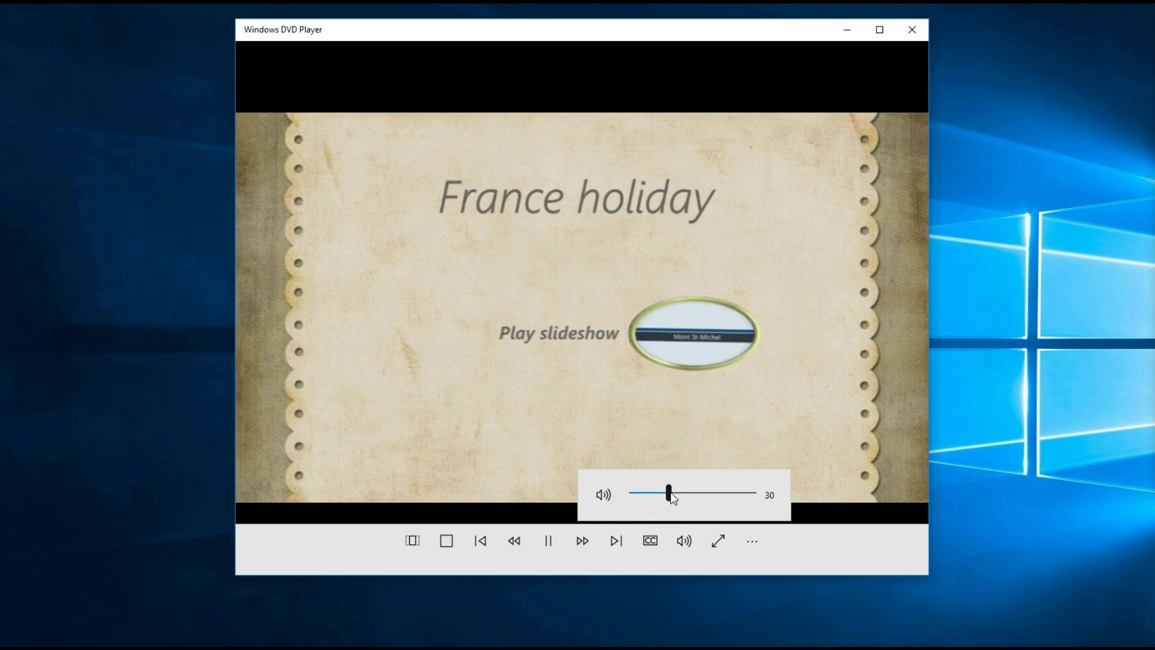
drag(668, 493, 648, 487)
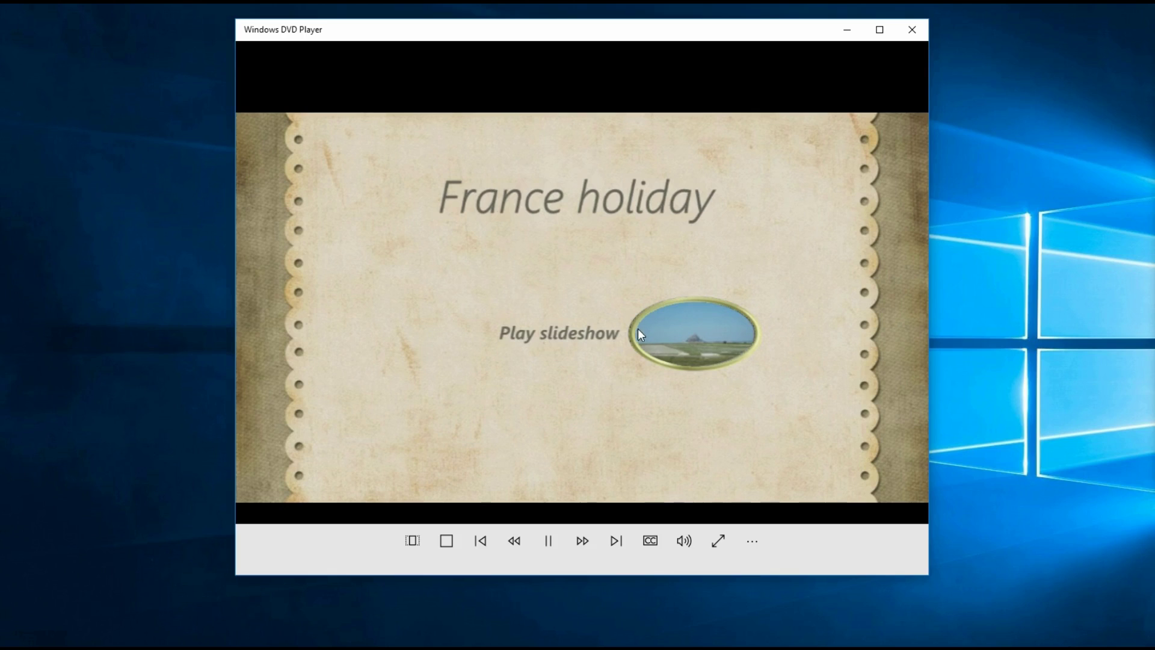
Play the slideshow from the DVD menu, pause it on the beach slide at about 00:23, and minimize the player.
click(702, 334)
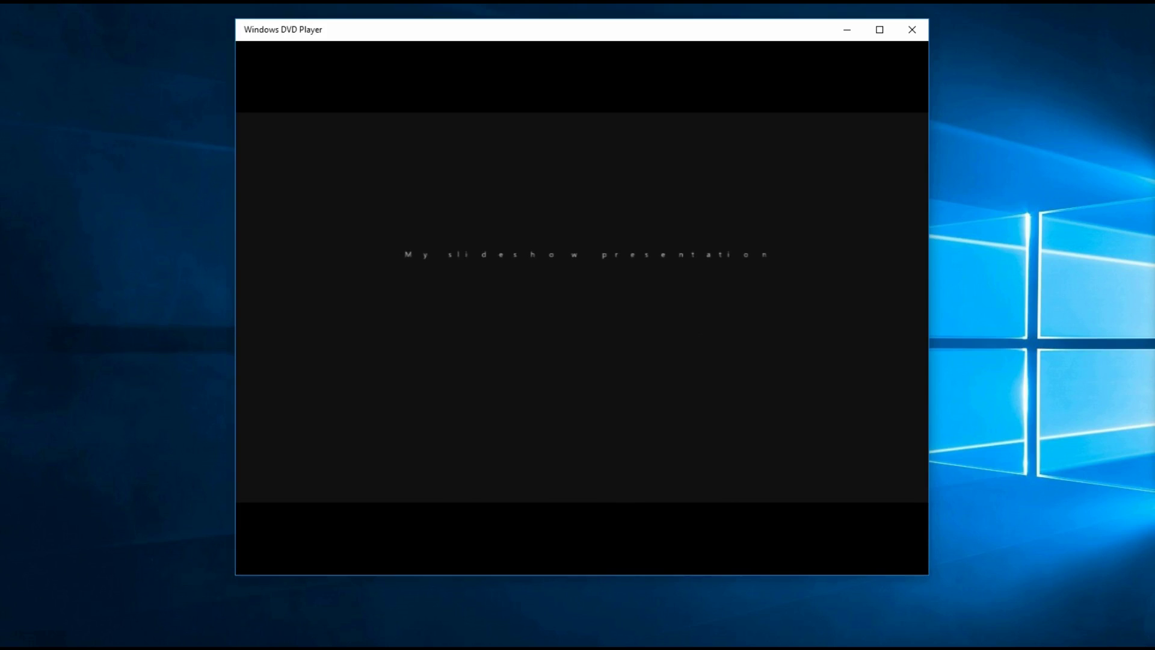
mouse_move(654, 335)
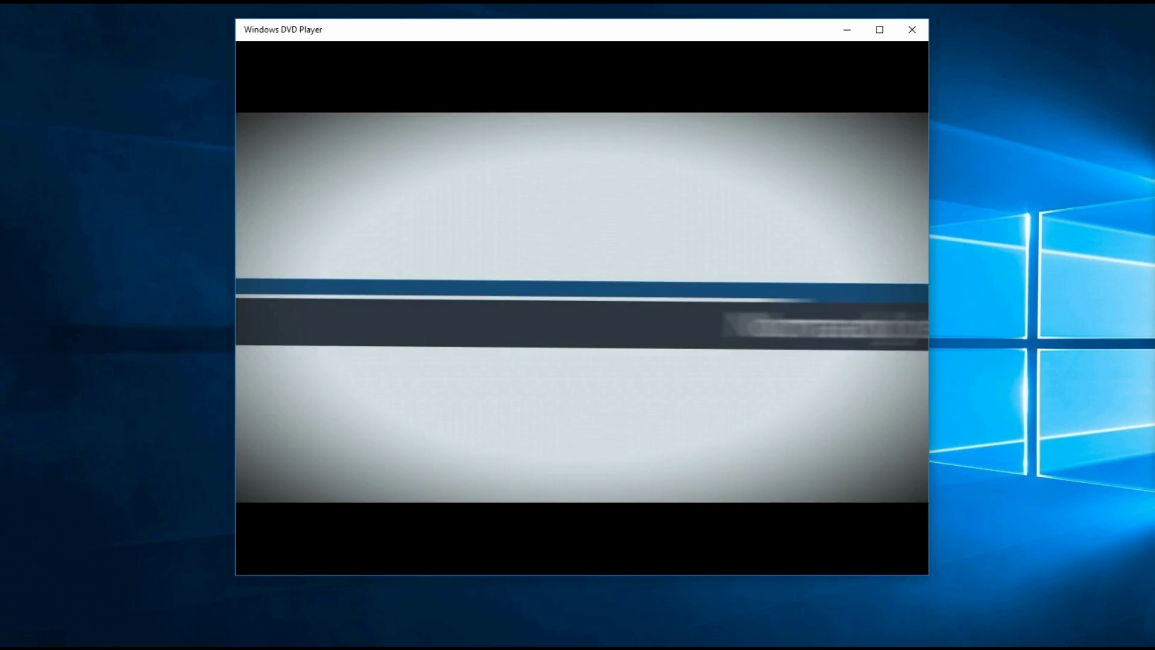
mouse_move(488, 305)
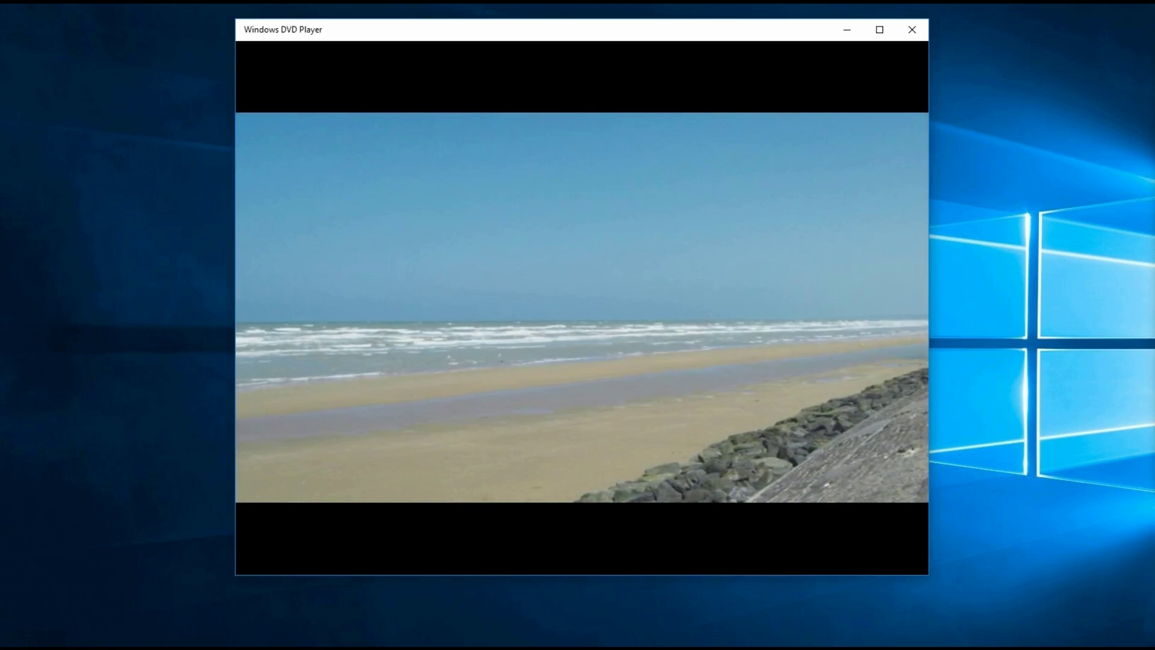
mouse_move(443, 399)
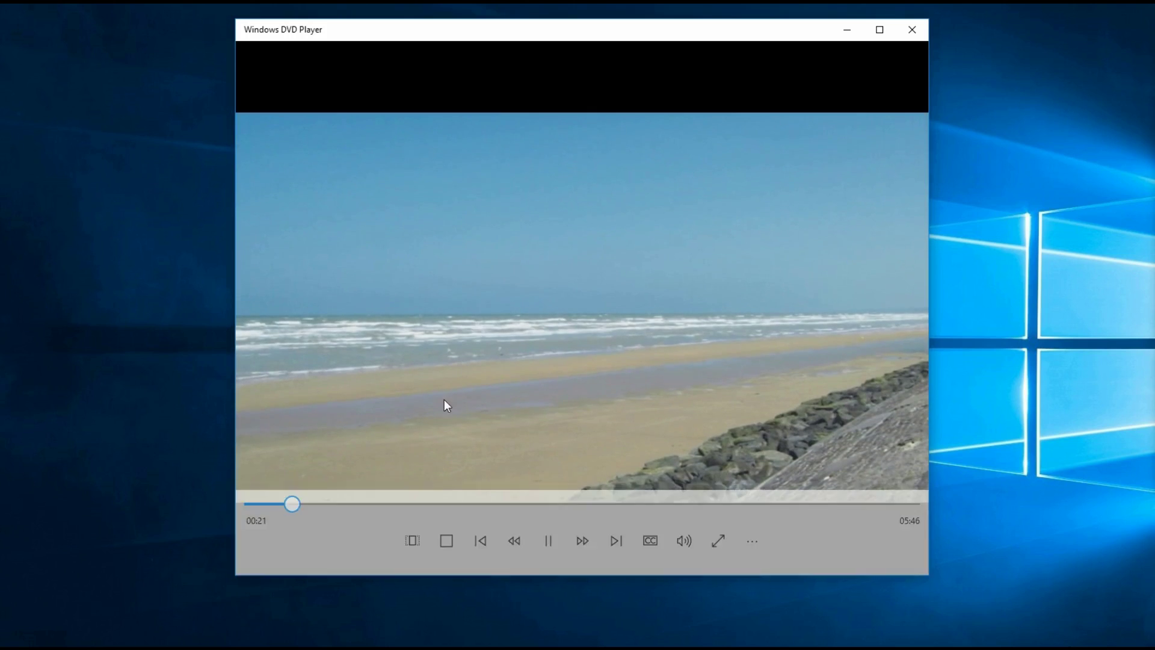
click(539, 541)
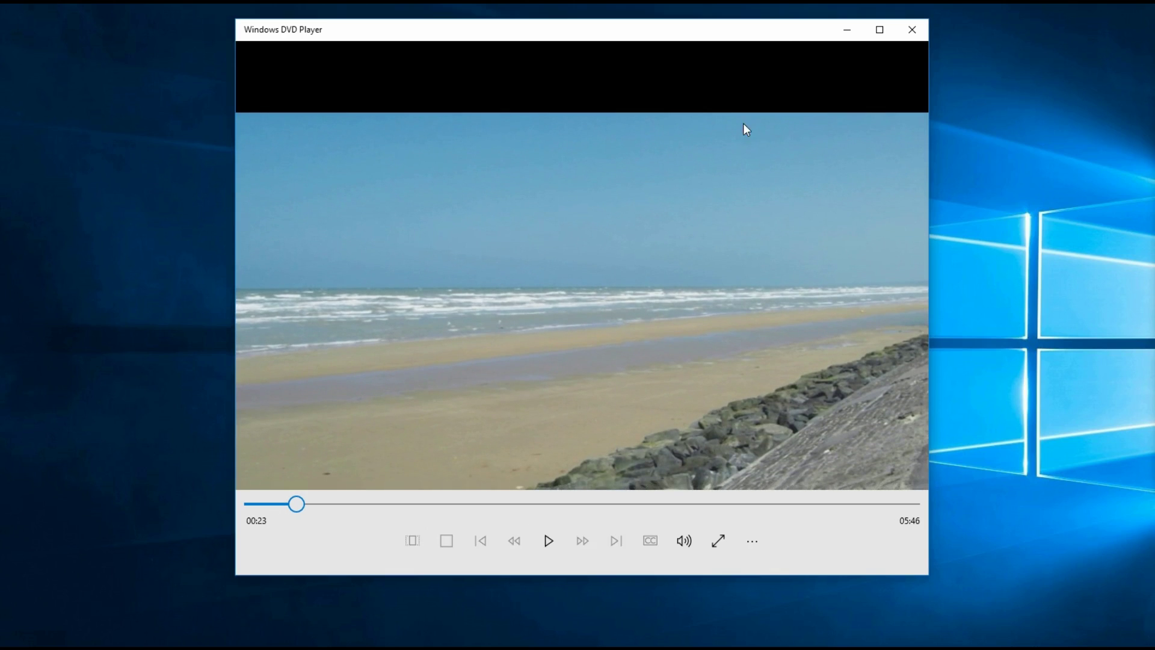
click(848, 31)
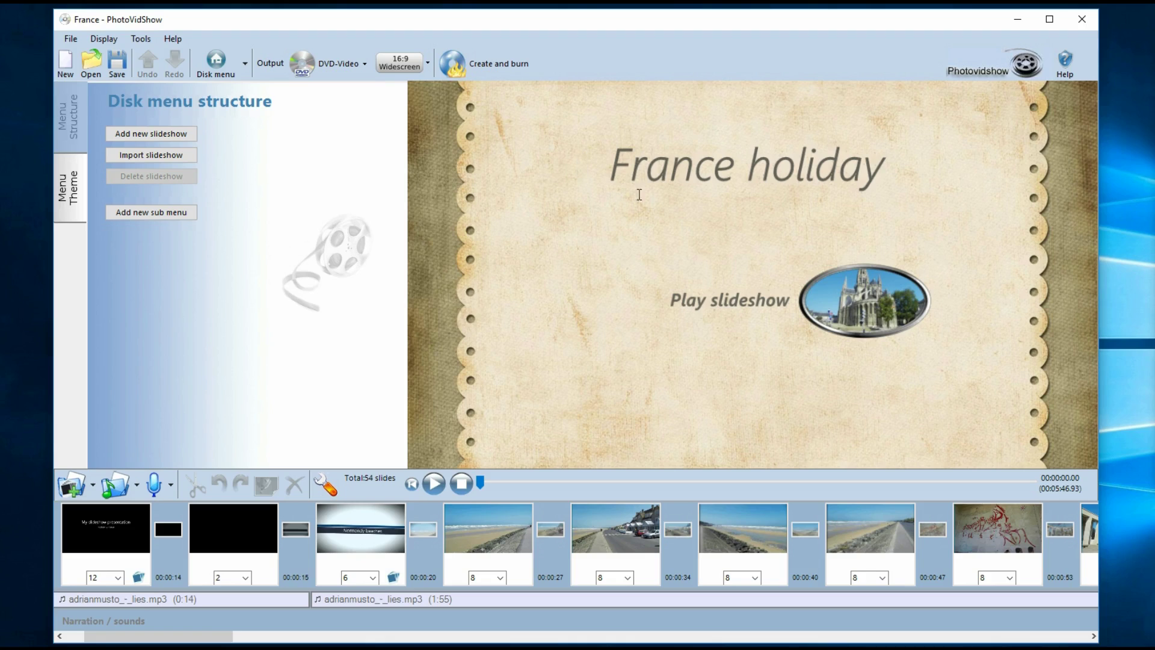
Switch the output to Blu-ray video disk, decline saving the project, and proceed with Encode and Burn to the Blu-ray options.
click(332, 64)
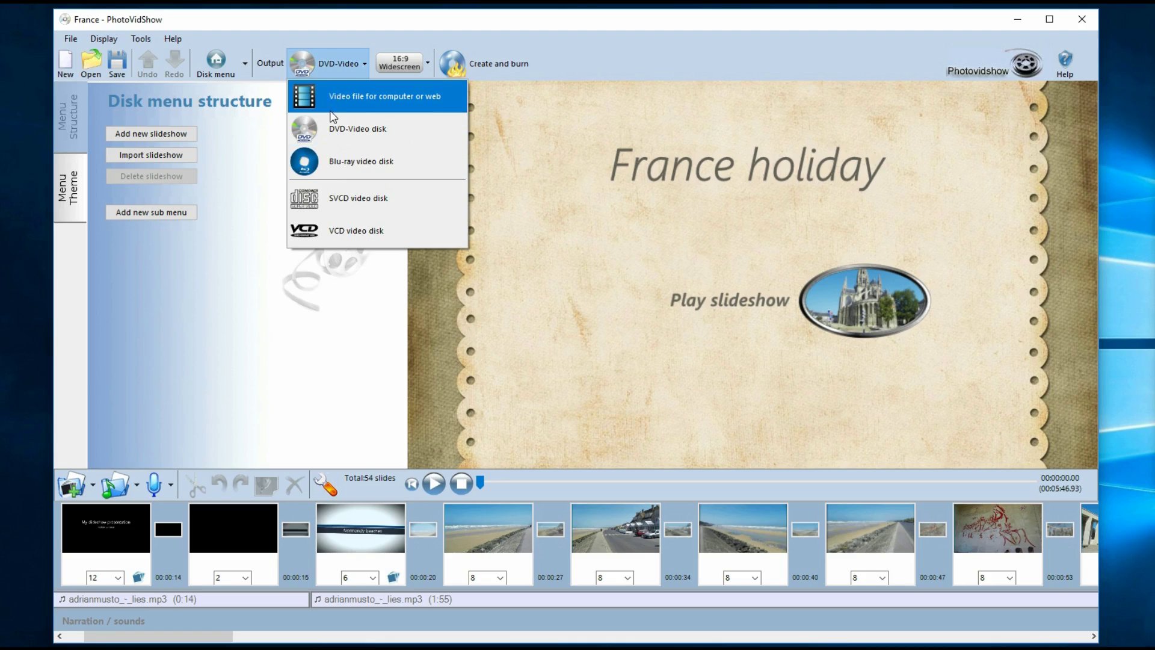
click(338, 160)
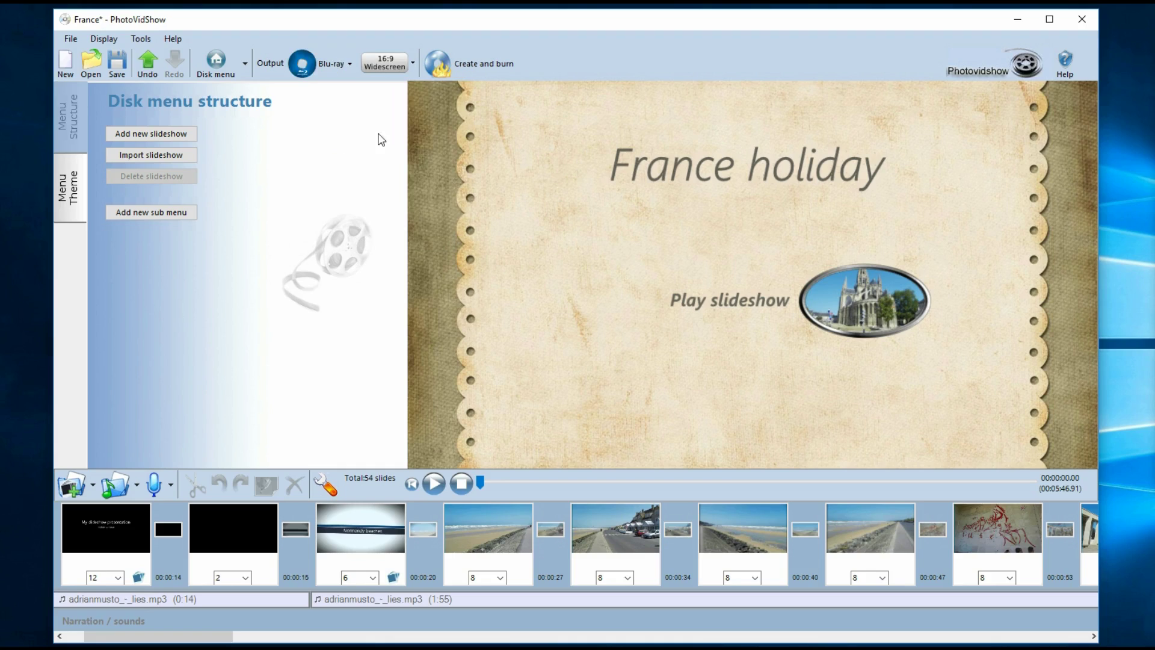
click(468, 67)
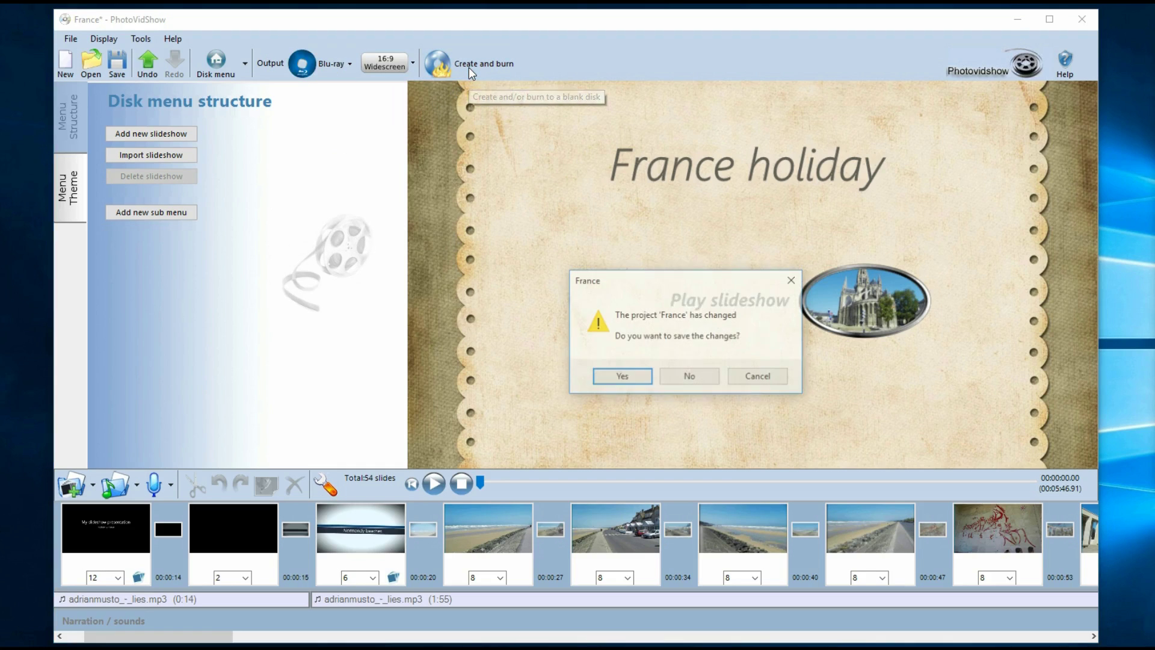
click(686, 377)
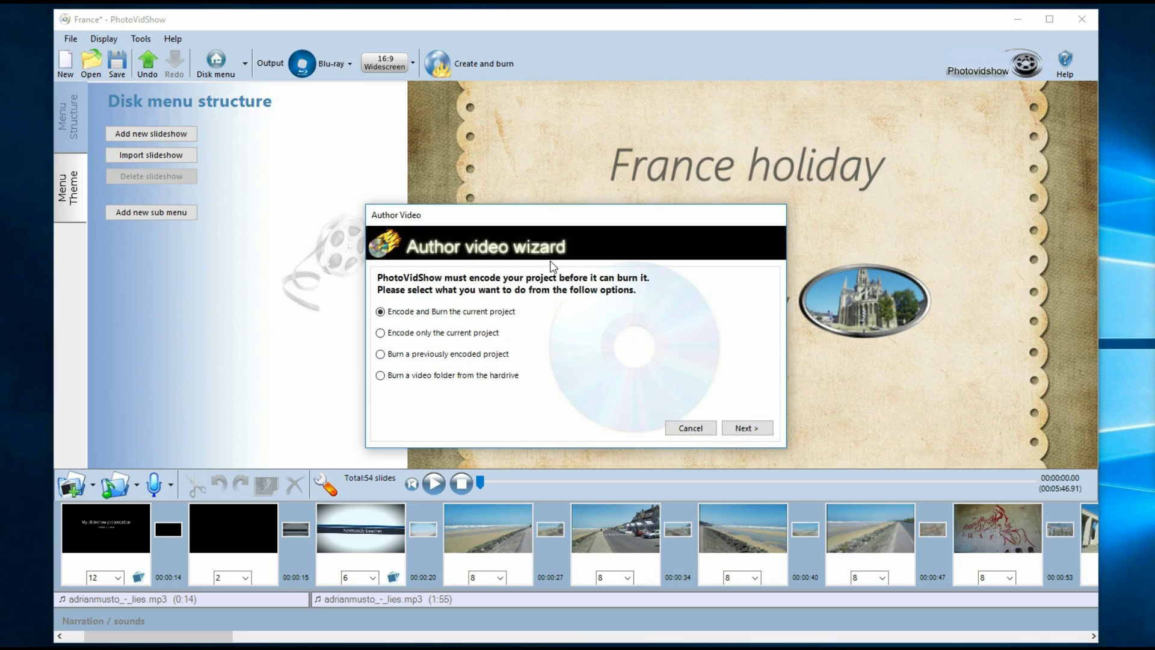
click(748, 428)
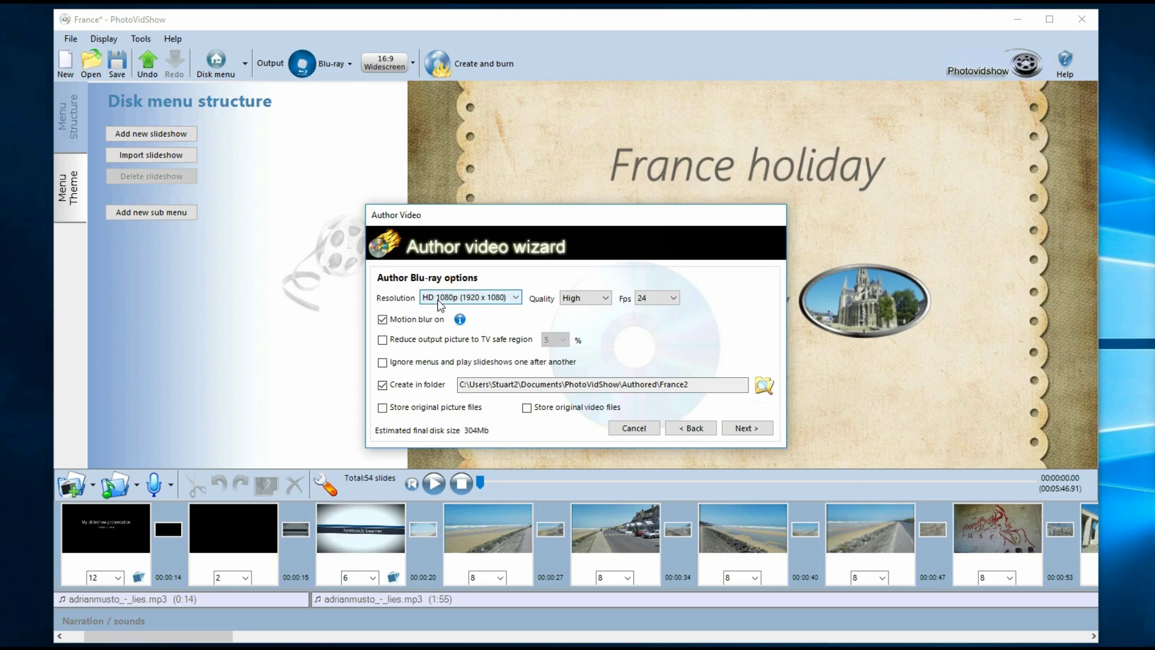
Examine the Blu-ray resolution, quality and frame rate choices, keeping HD 1080p (1920 x 1080), High and 24 fps.
click(513, 299)
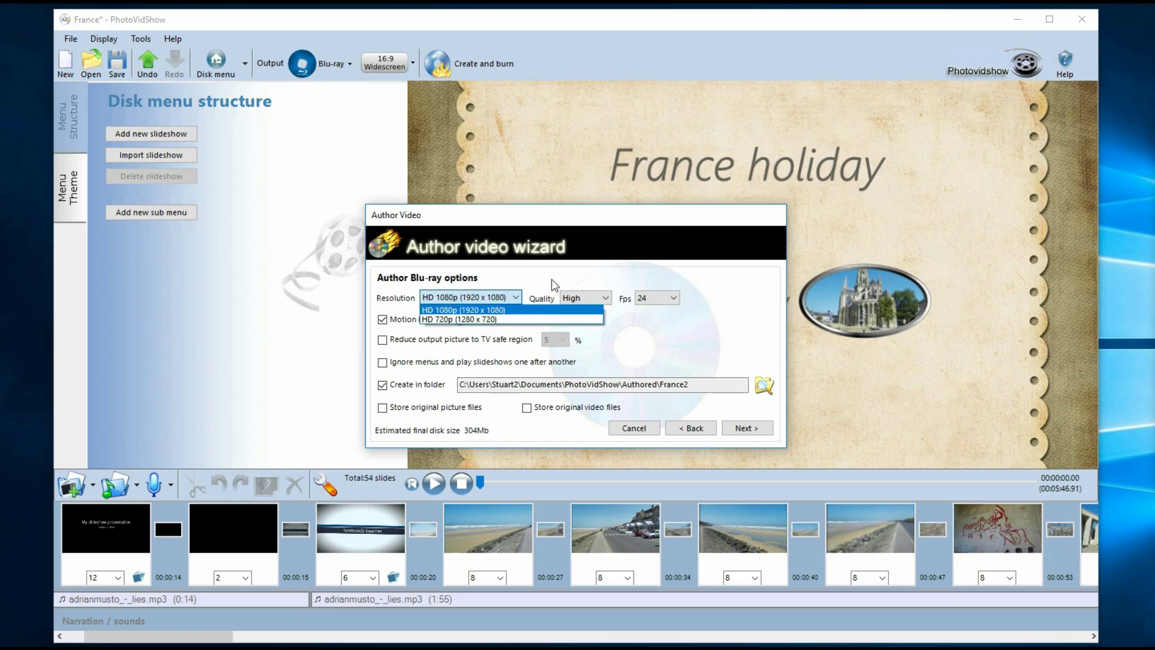
click(463, 310)
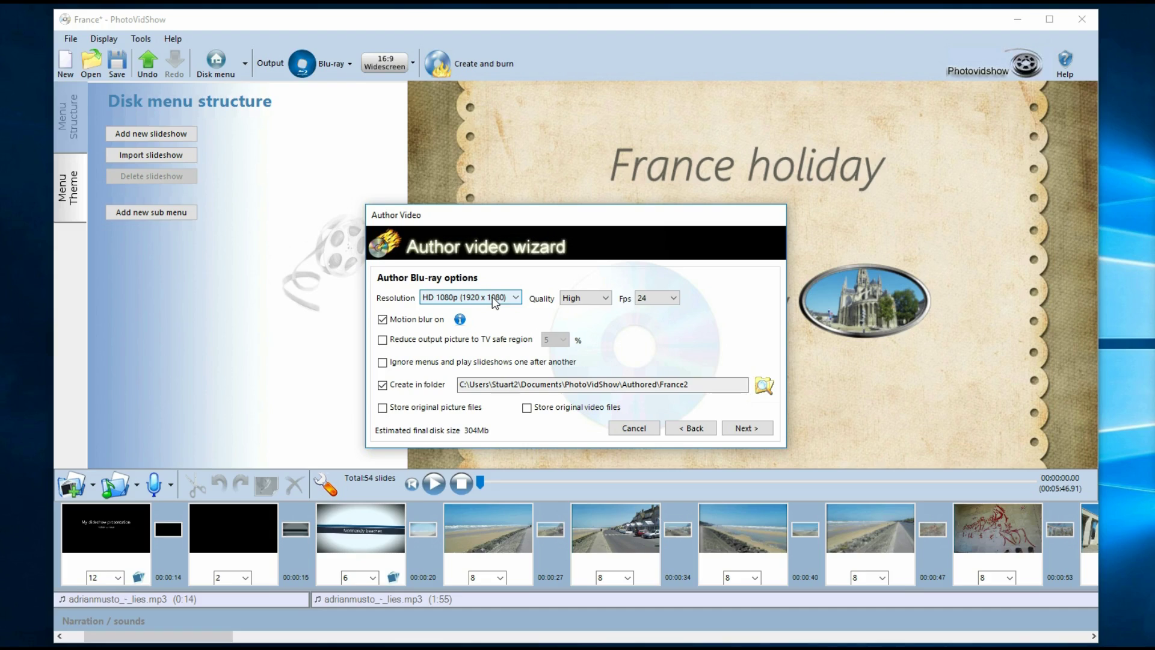
click(606, 299)
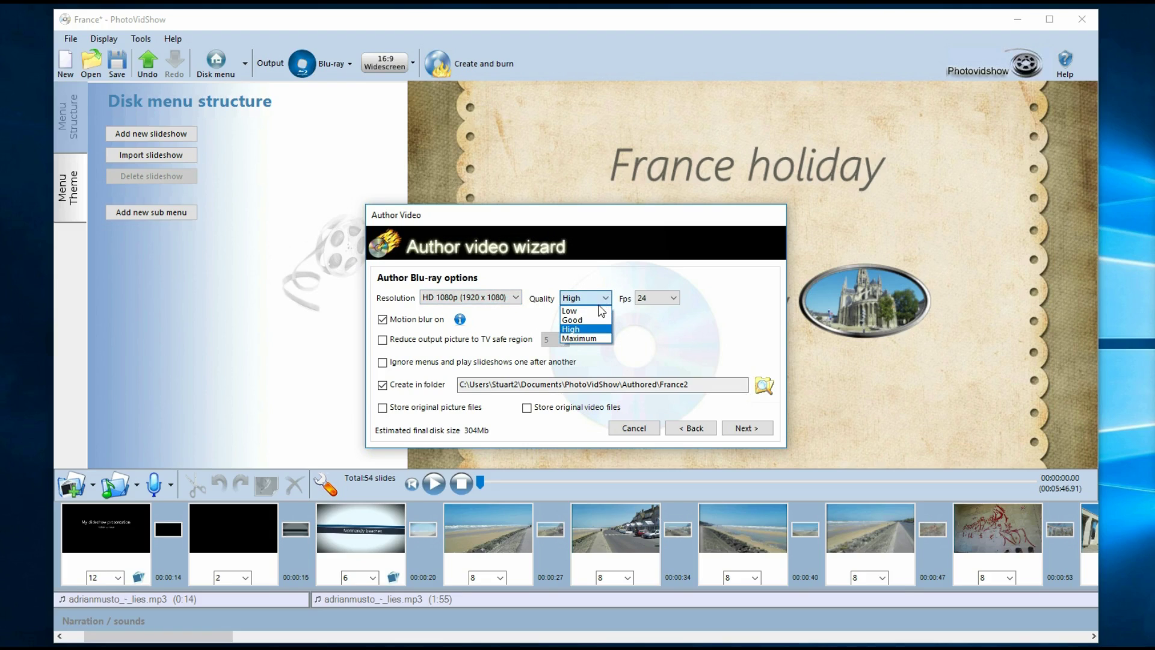
click(595, 329)
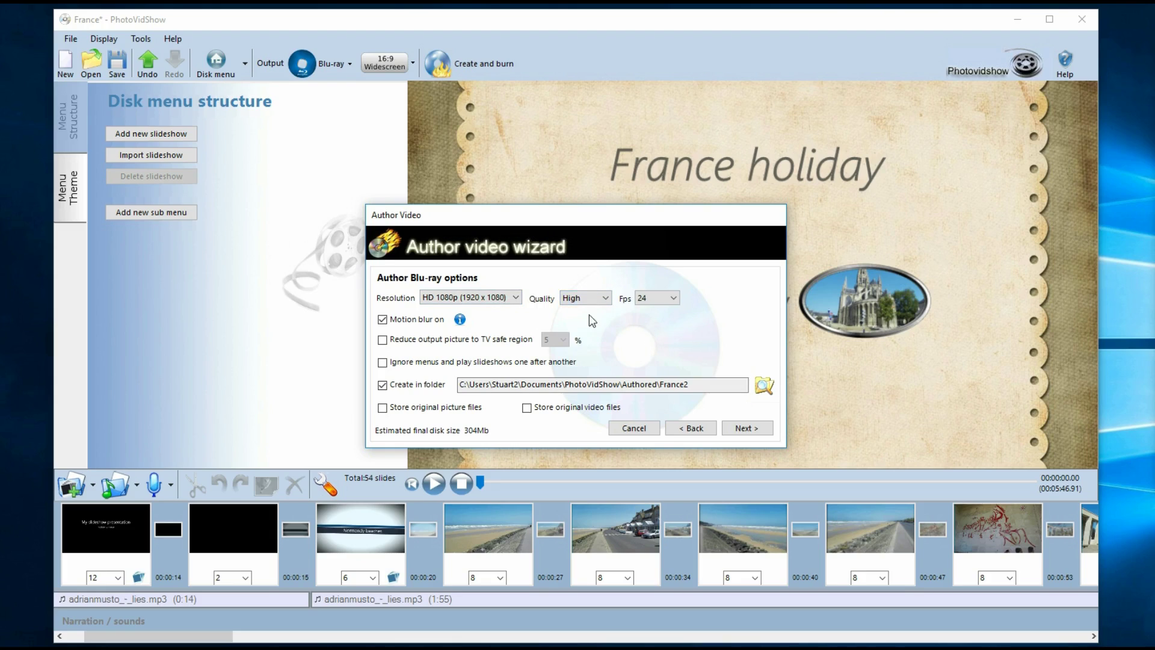
click(674, 298)
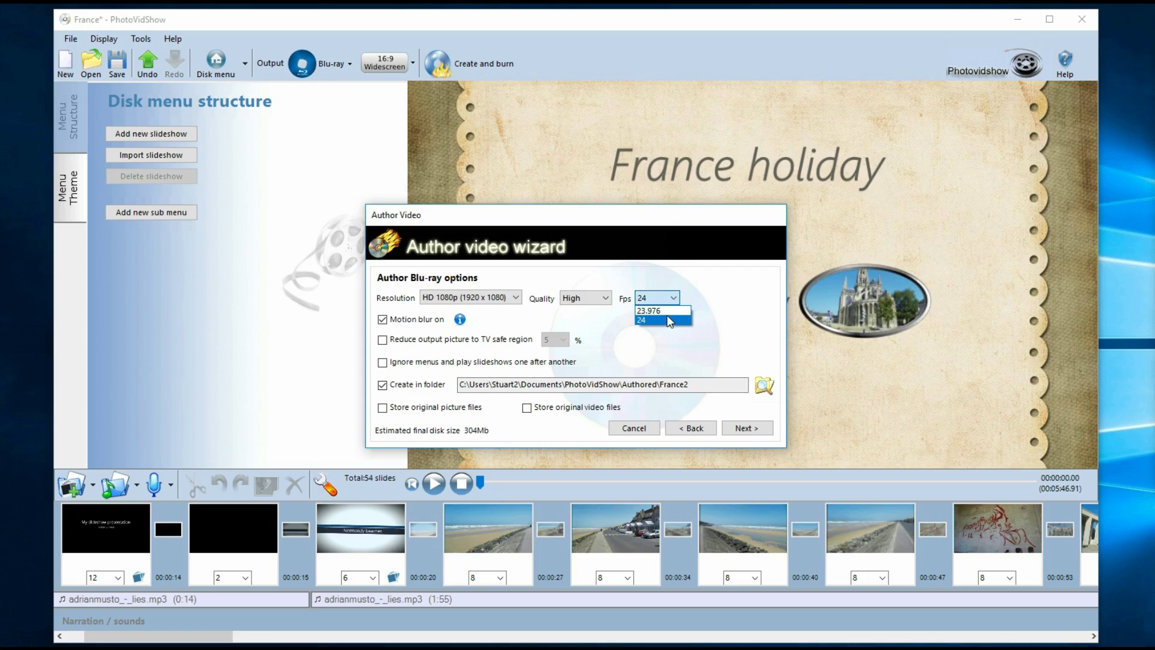
click(671, 349)
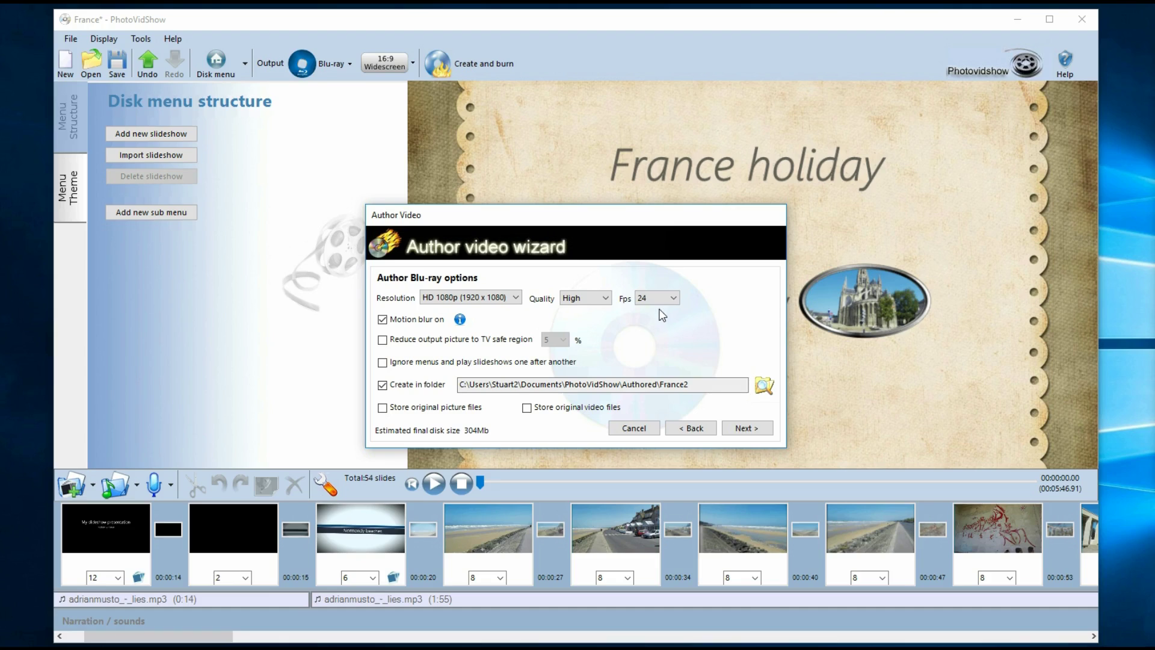
Set the Blu-ray resolution to HD 720p (1280 x 720) and examine the available frame rates, keeping 24 fps.
click(513, 299)
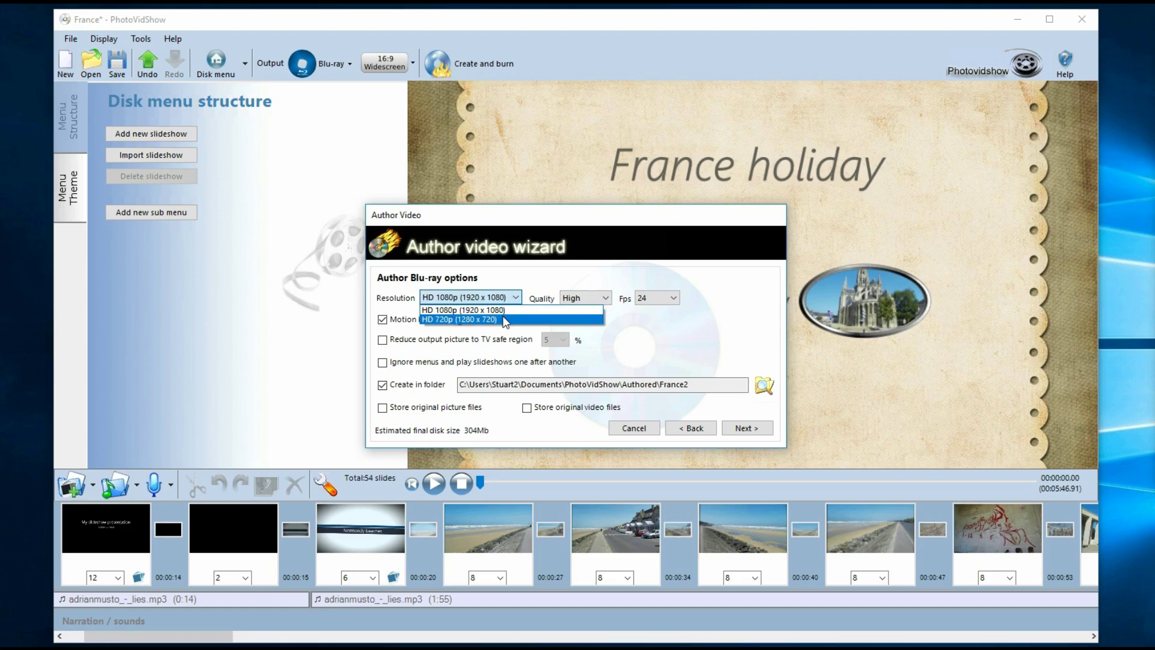
click(504, 321)
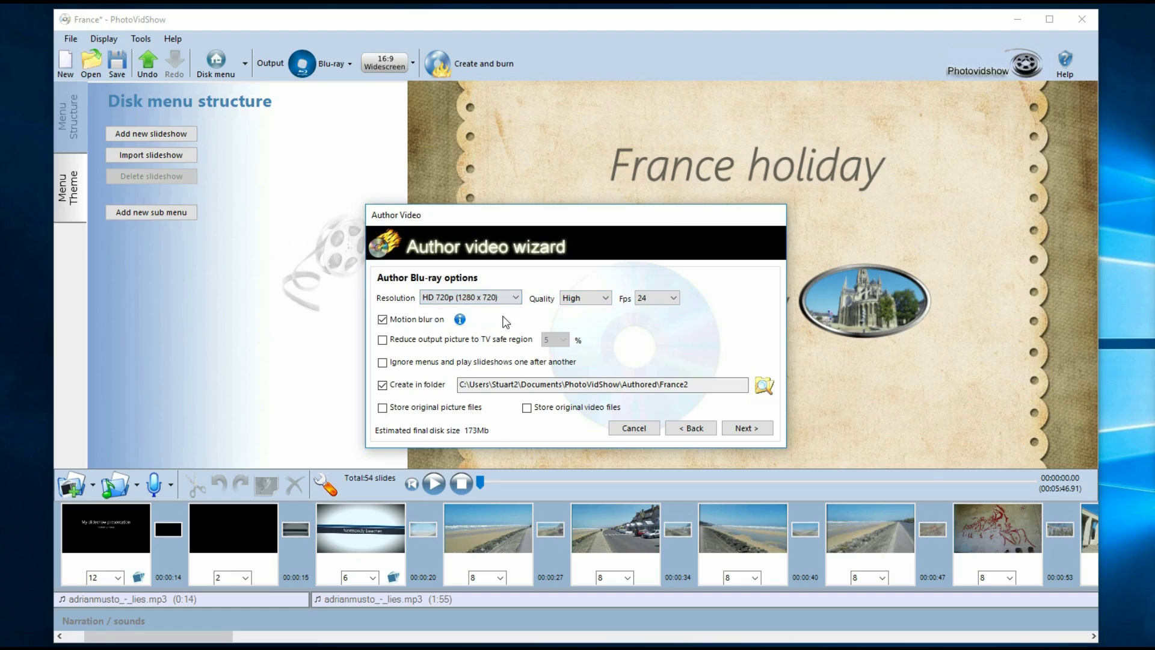
click(662, 297)
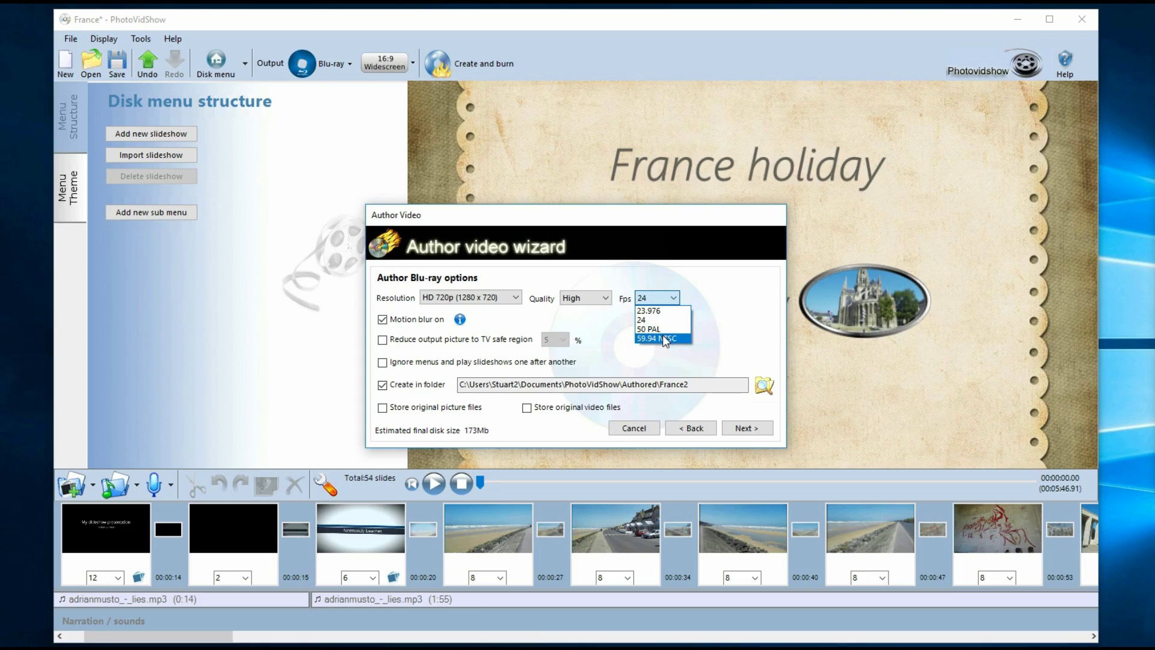
click(721, 321)
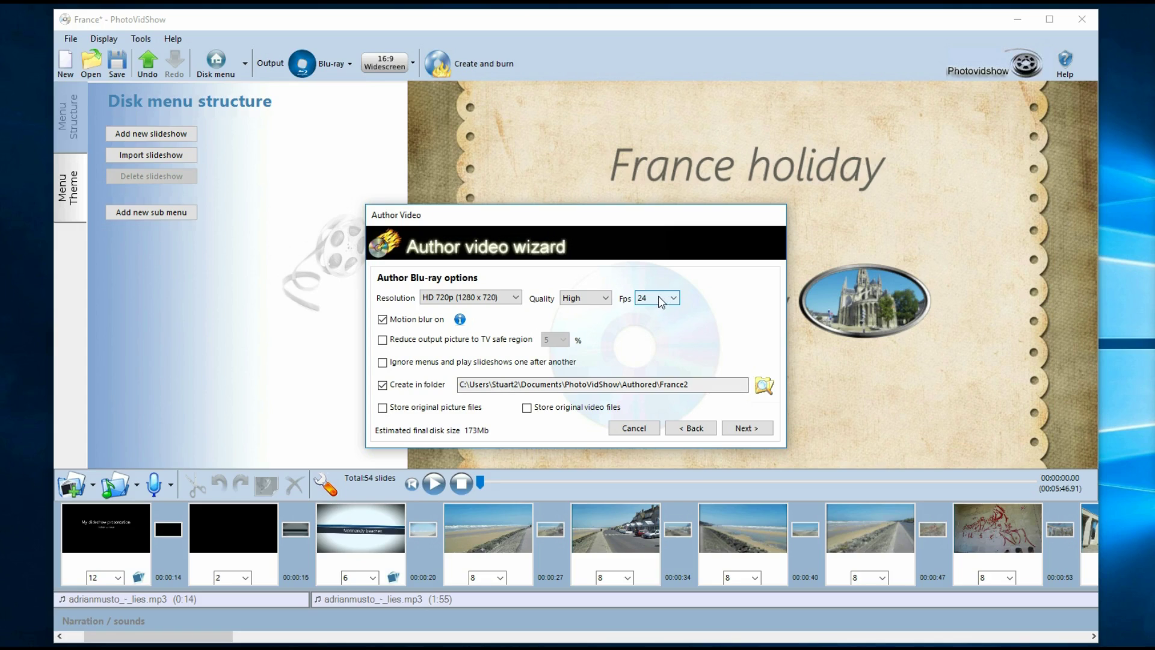
click(507, 298)
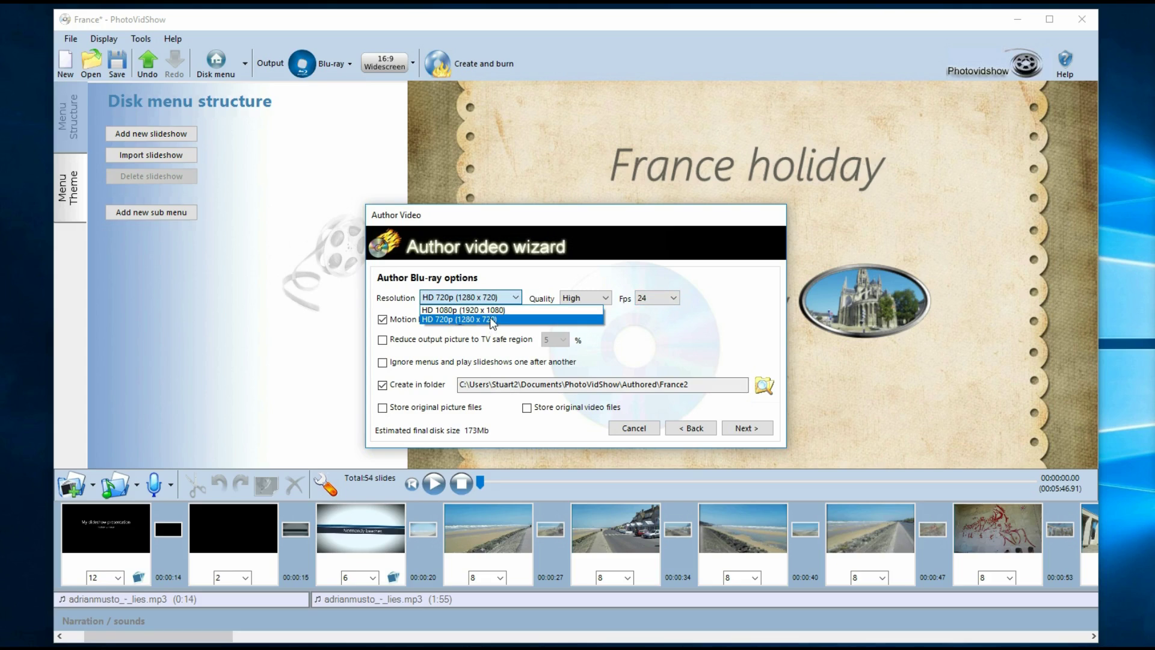
click(493, 320)
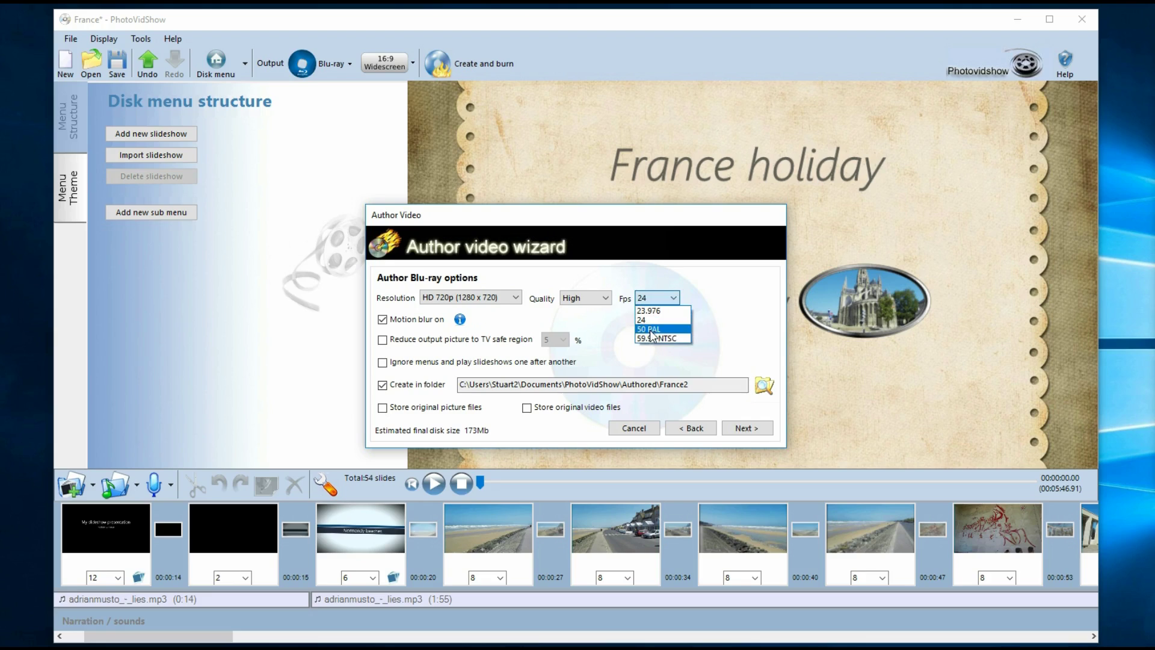
click(723, 309)
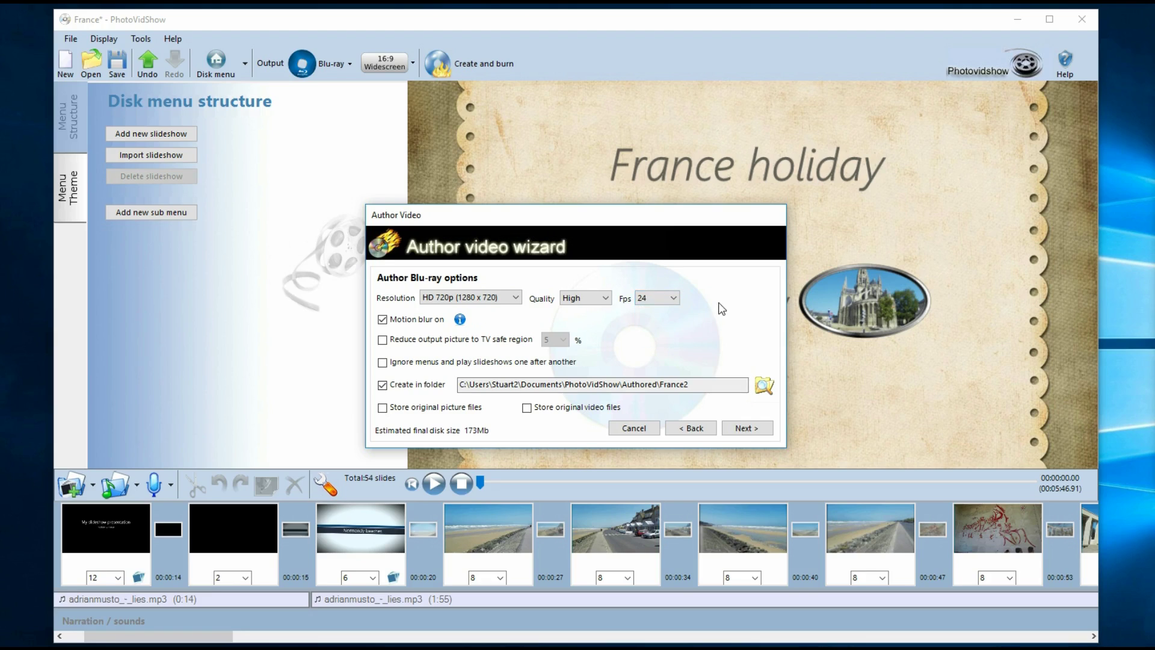
Set the Blu-ray resolution to HD 1080p (1920 x 1080), continue to the writer settings, and cancel the wizard.
click(505, 297)
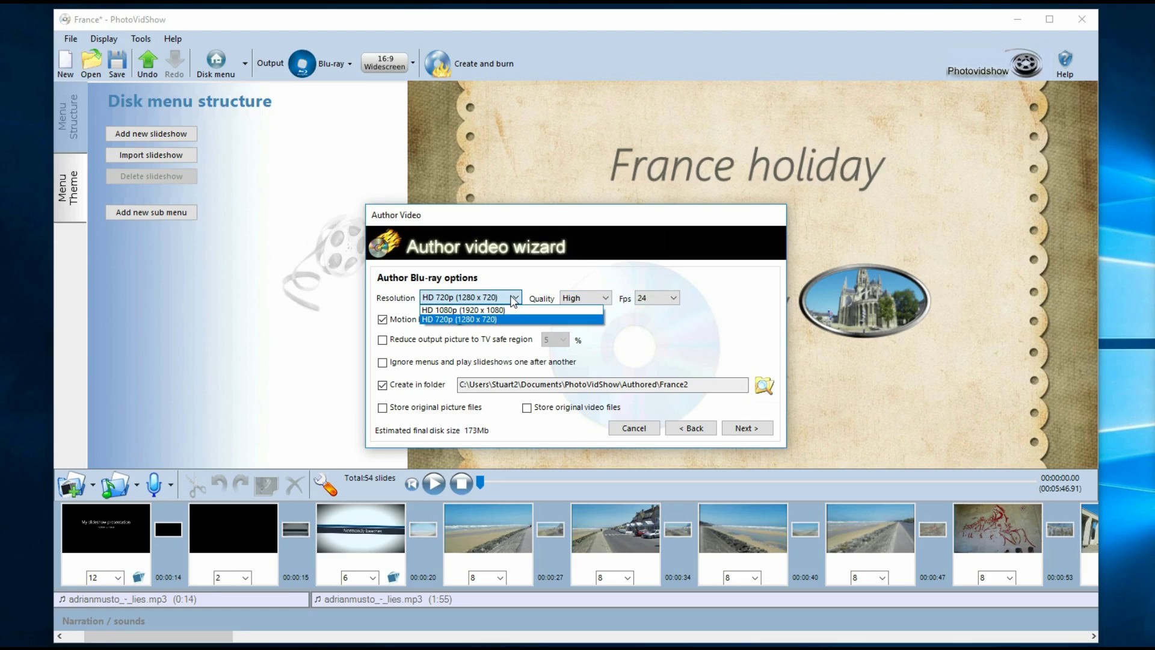
click(470, 310)
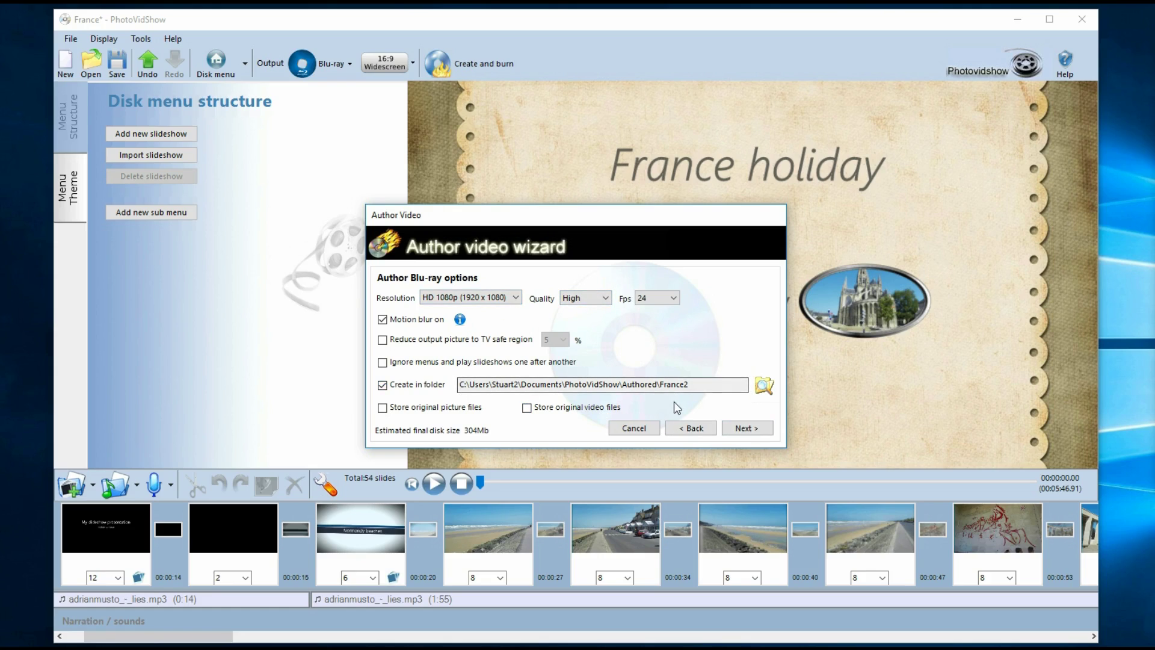
click(733, 430)
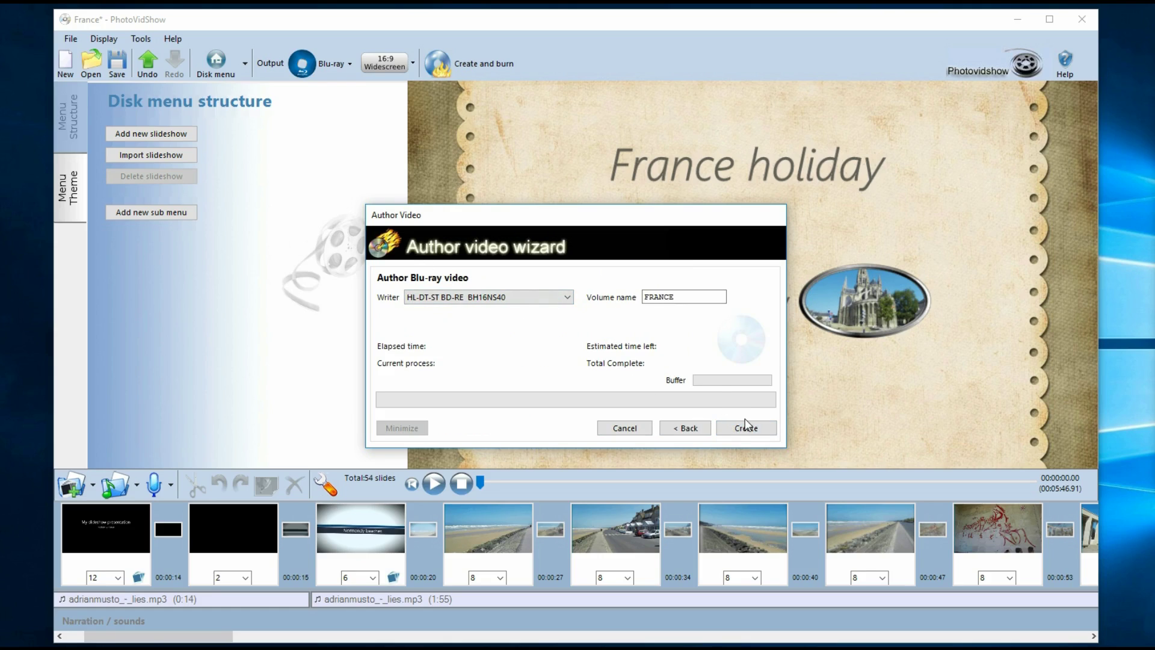
click(625, 428)
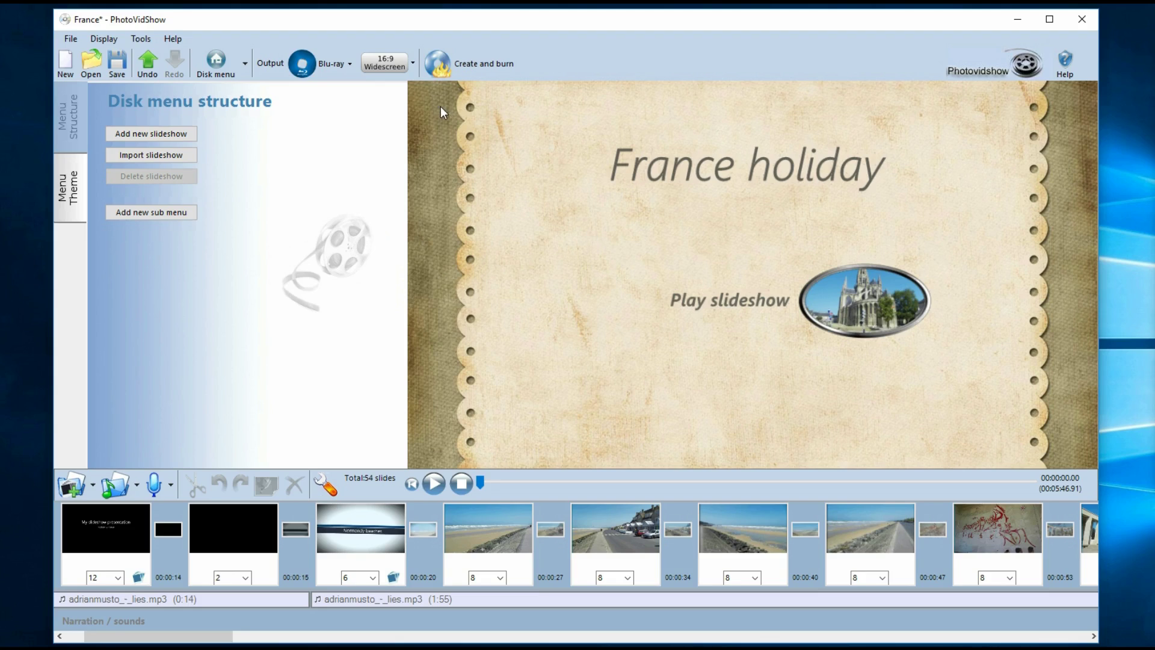
Switch the output to a video file for computer or web and open the video creation wizard without saving the project.
click(332, 65)
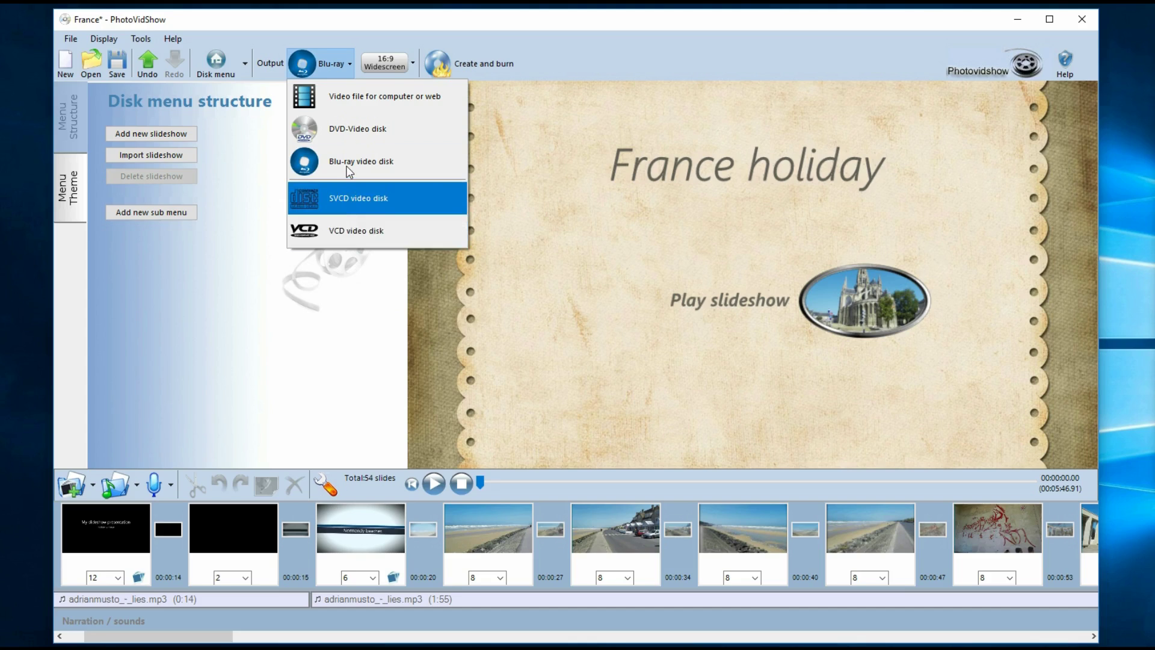
click(380, 100)
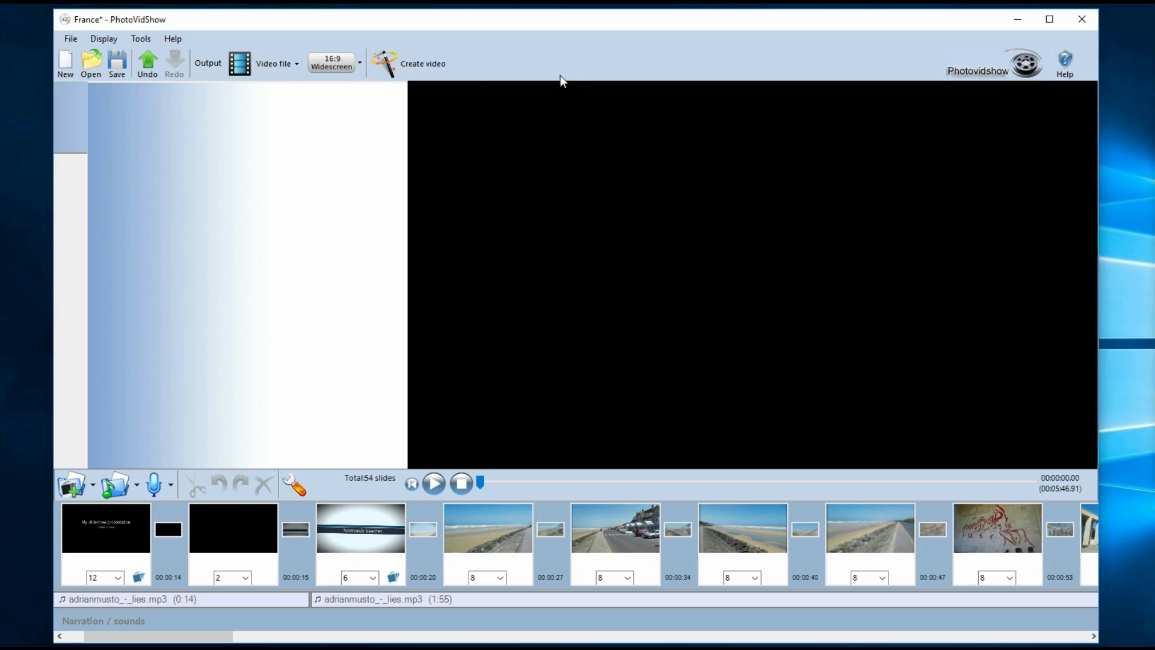
click(427, 63)
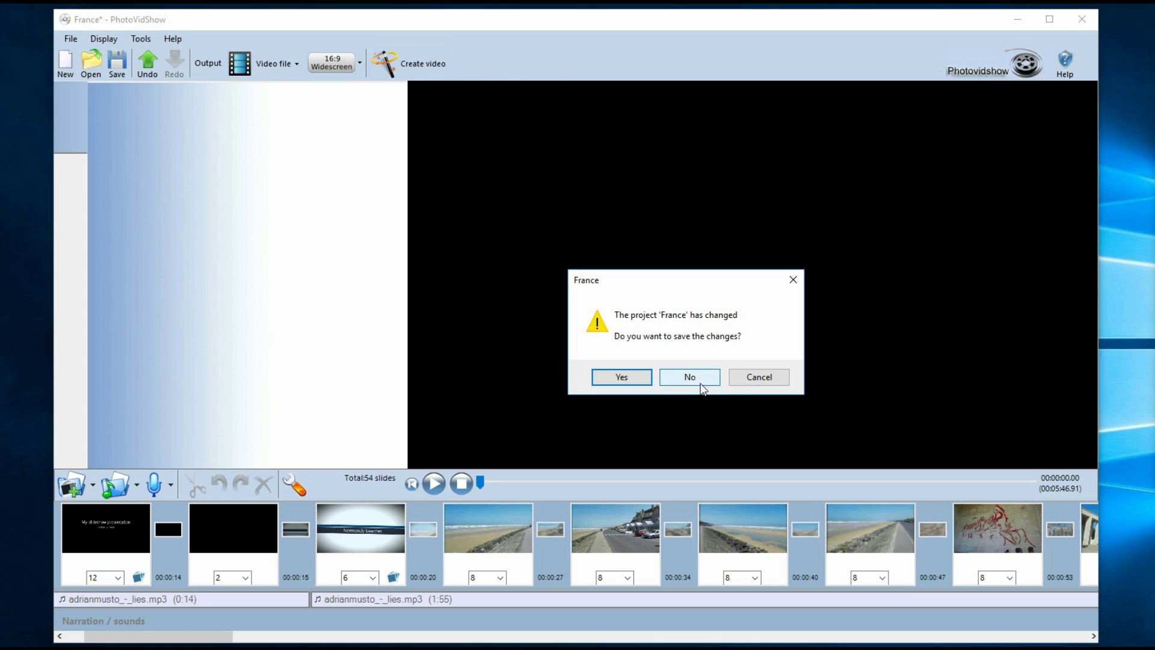
click(758, 379)
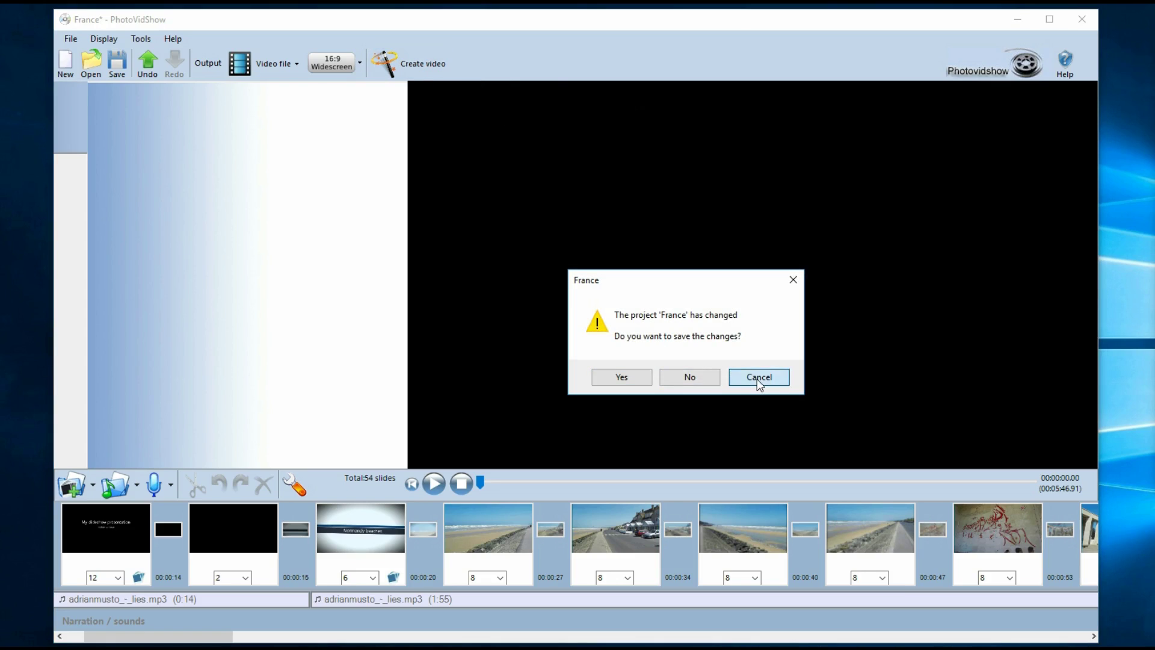
click(417, 63)
click(681, 379)
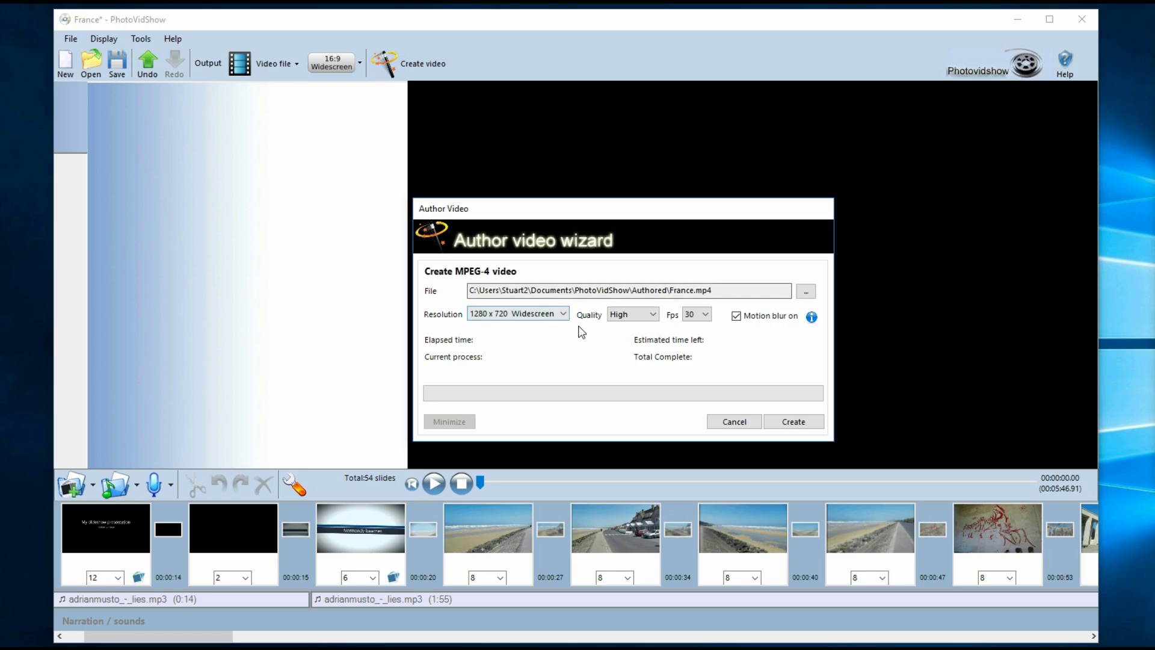
Examine the MPEG-4 resolution choices, keeping 1280 x 720 Widescreen, and set the video quality to Low.
click(550, 317)
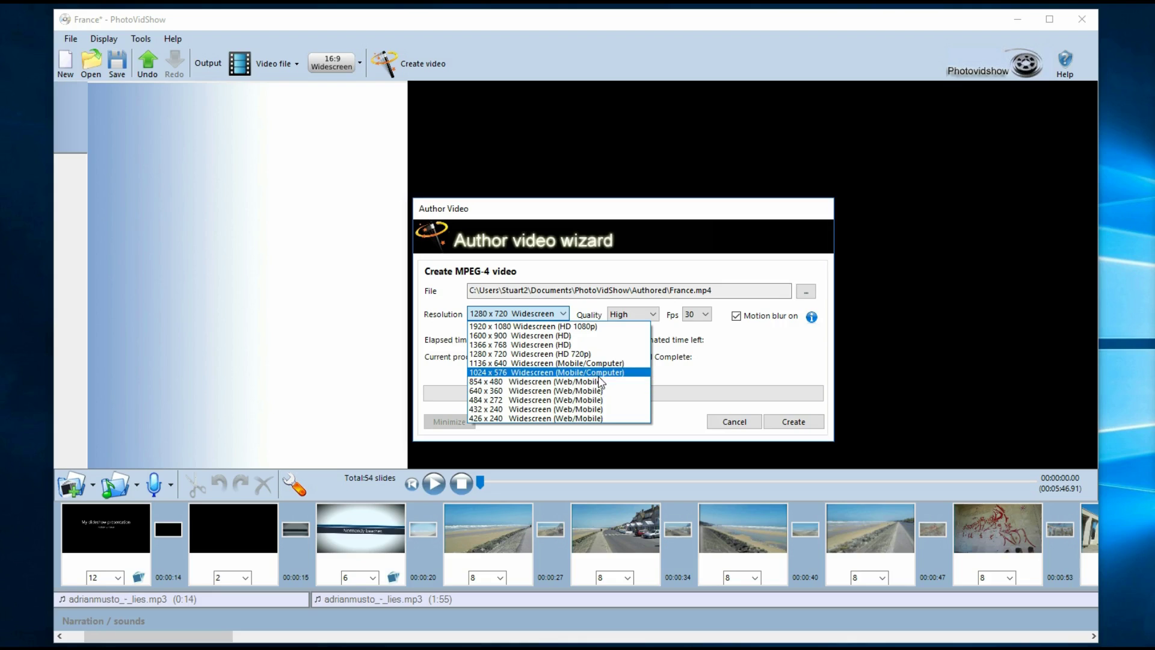
click(652, 315)
click(652, 314)
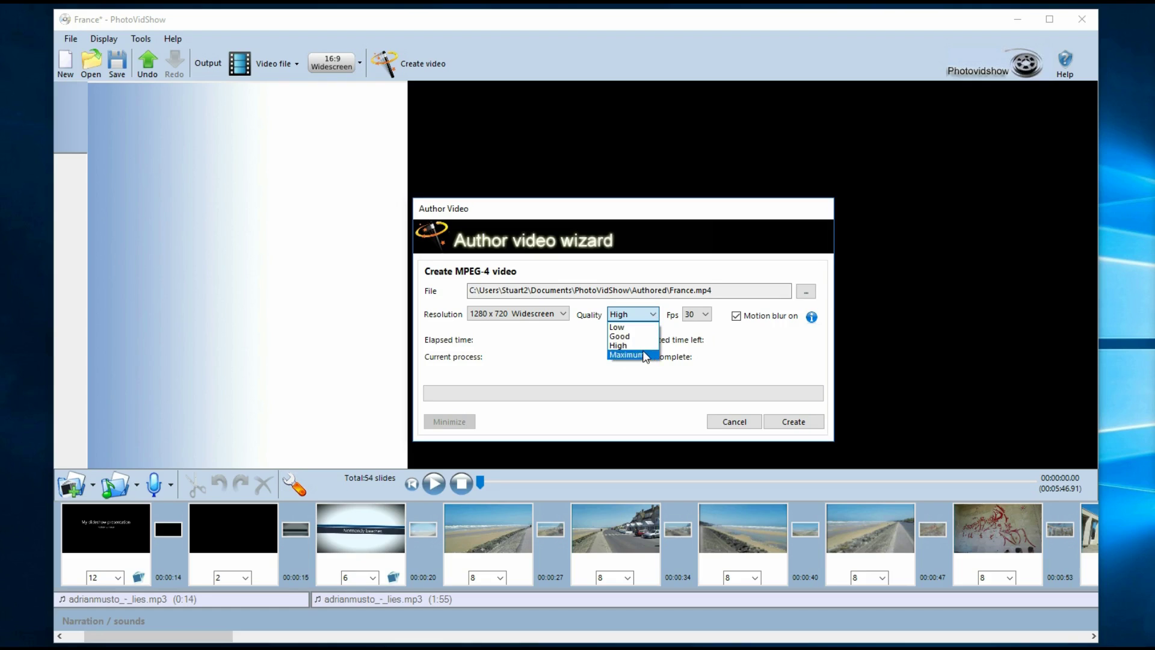
key(Up)
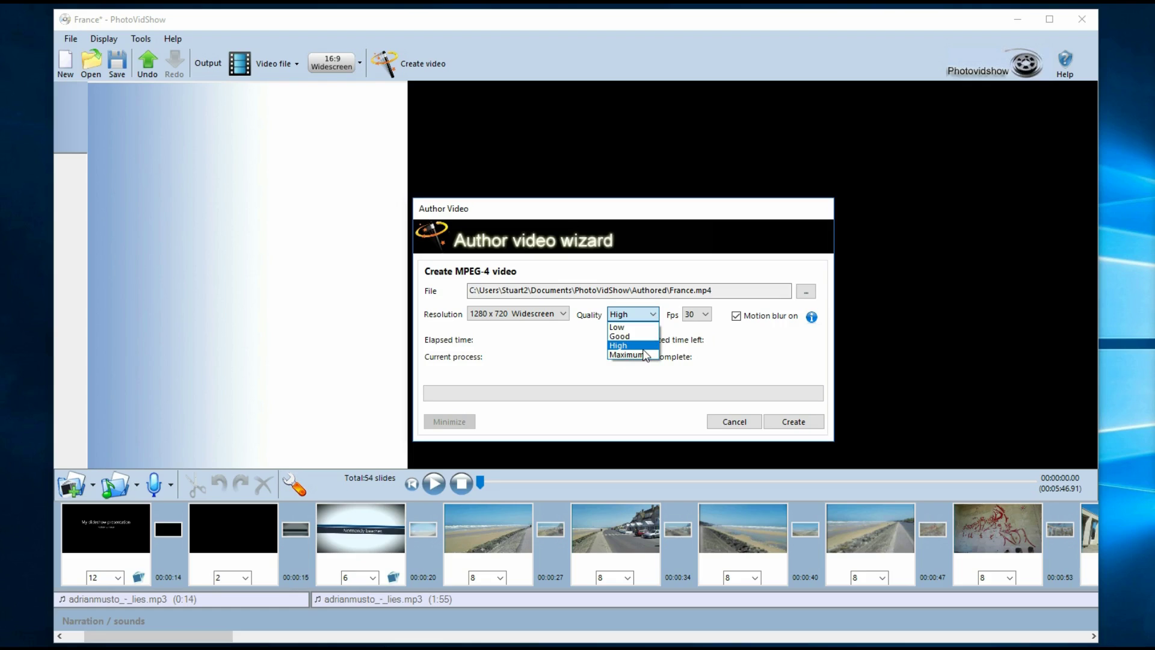
click(625, 326)
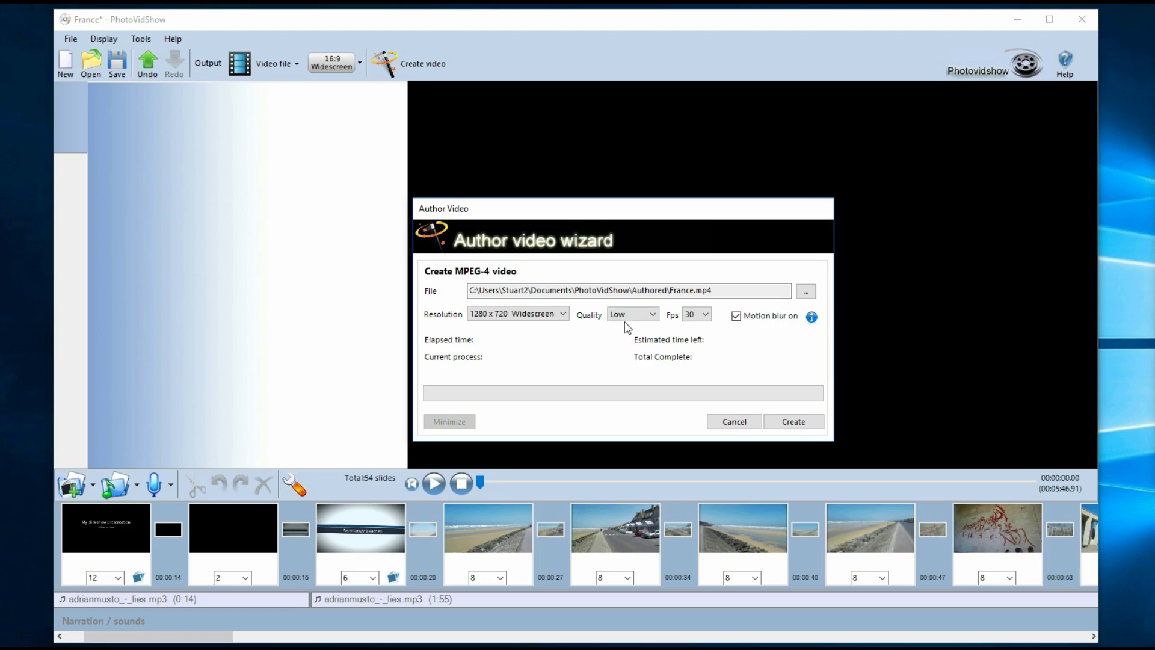
Examine the MPEG-4 frame rate choices, keeping 30 fps, and set the video quality to High.
click(700, 314)
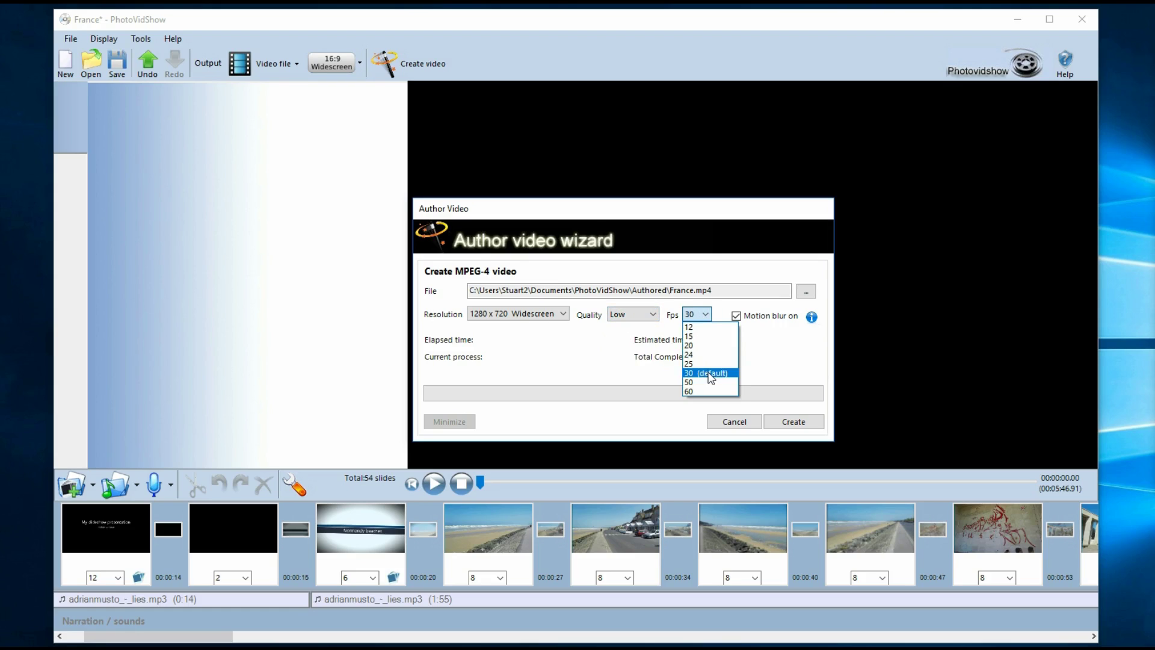
click(630, 346)
click(654, 313)
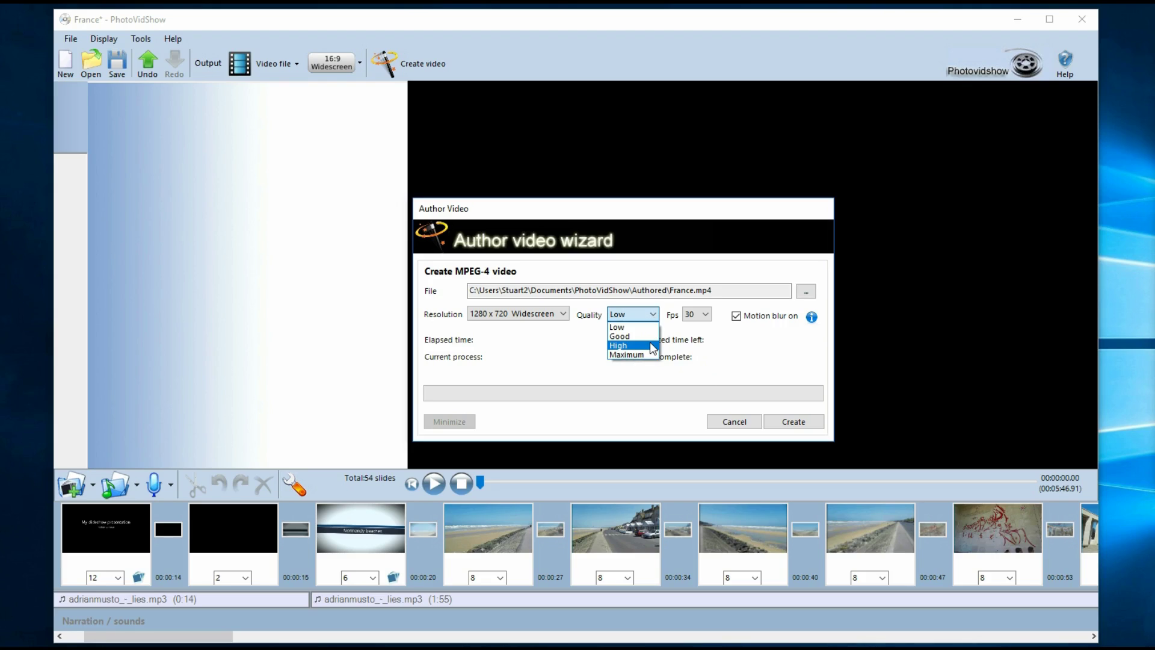
click(650, 342)
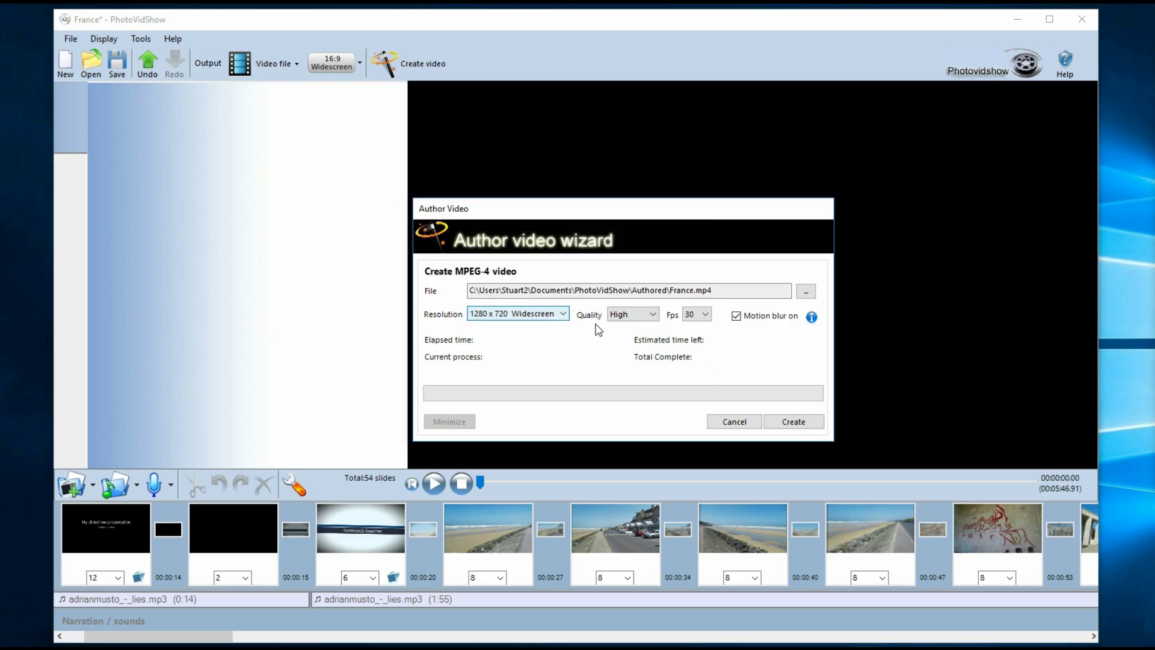
click(653, 315)
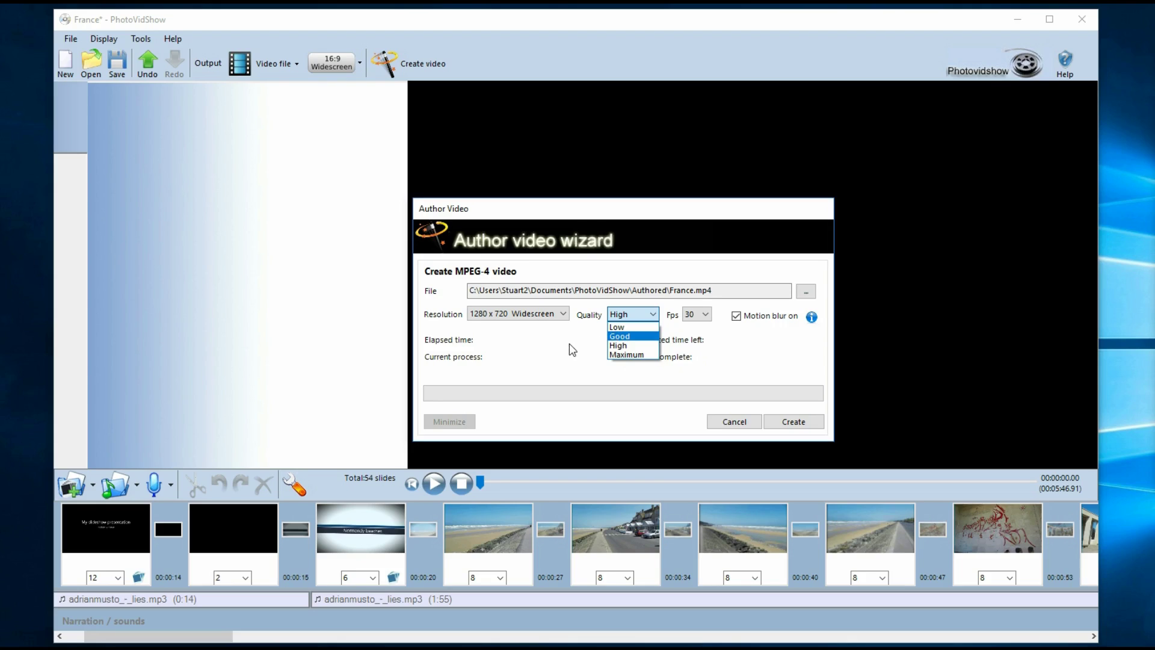
click(746, 348)
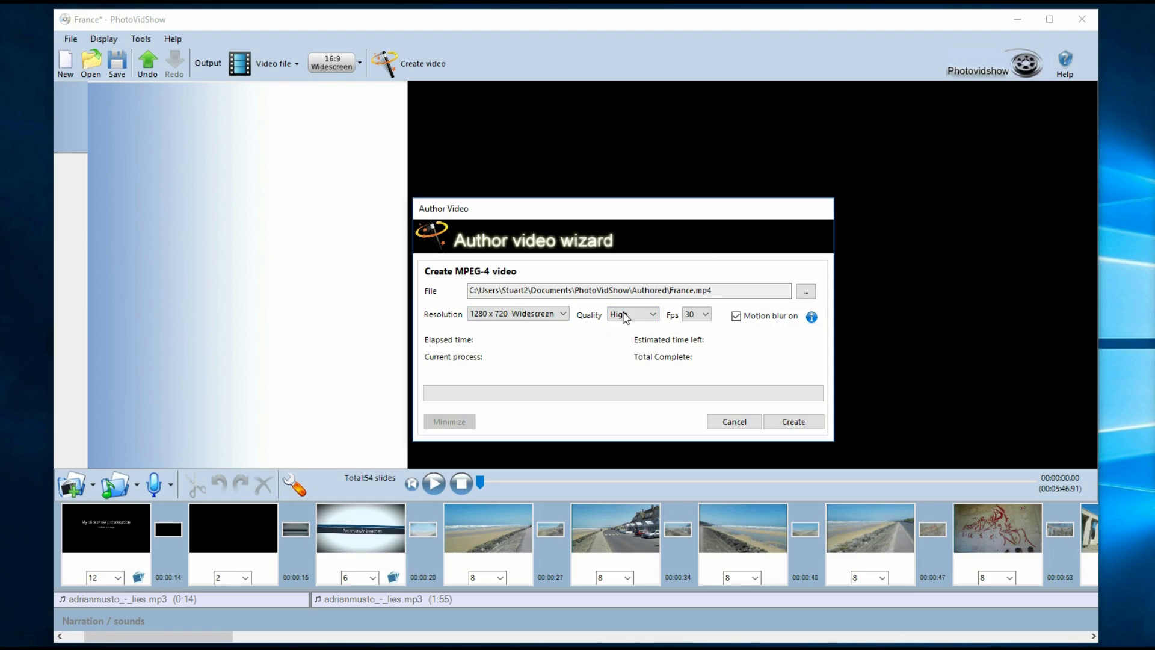
key(Tab)
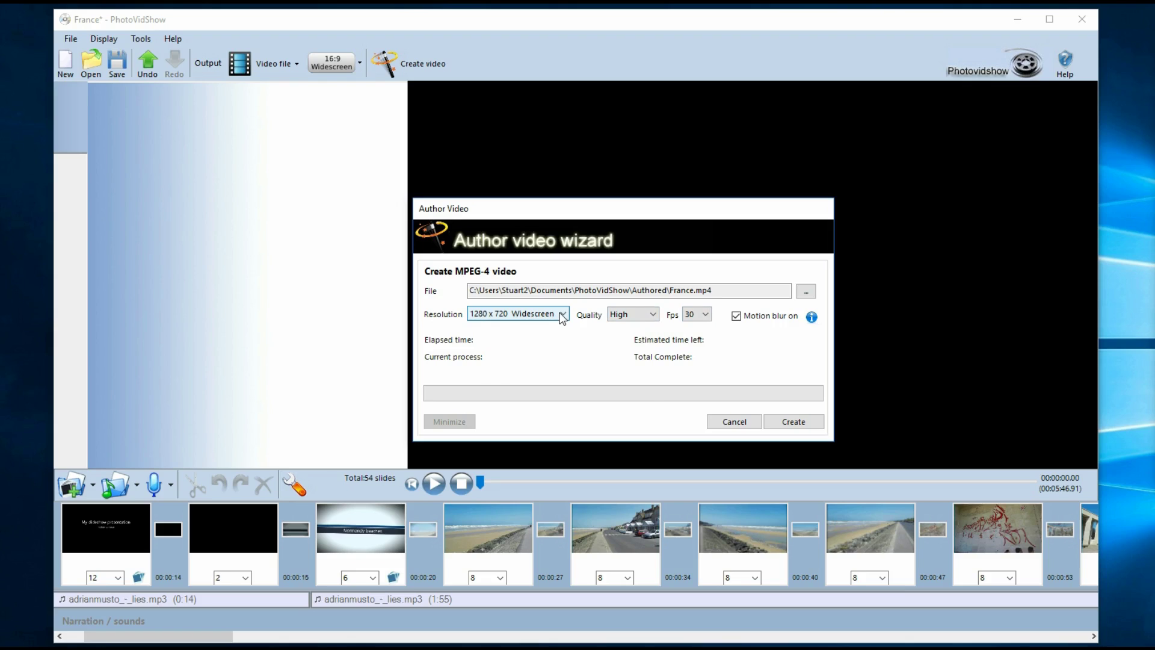
Set the MPEG-4 resolution to 1920 x 1080 Widescreen (HD 1080p), review the other resolutions, and cancel the wizard.
click(562, 314)
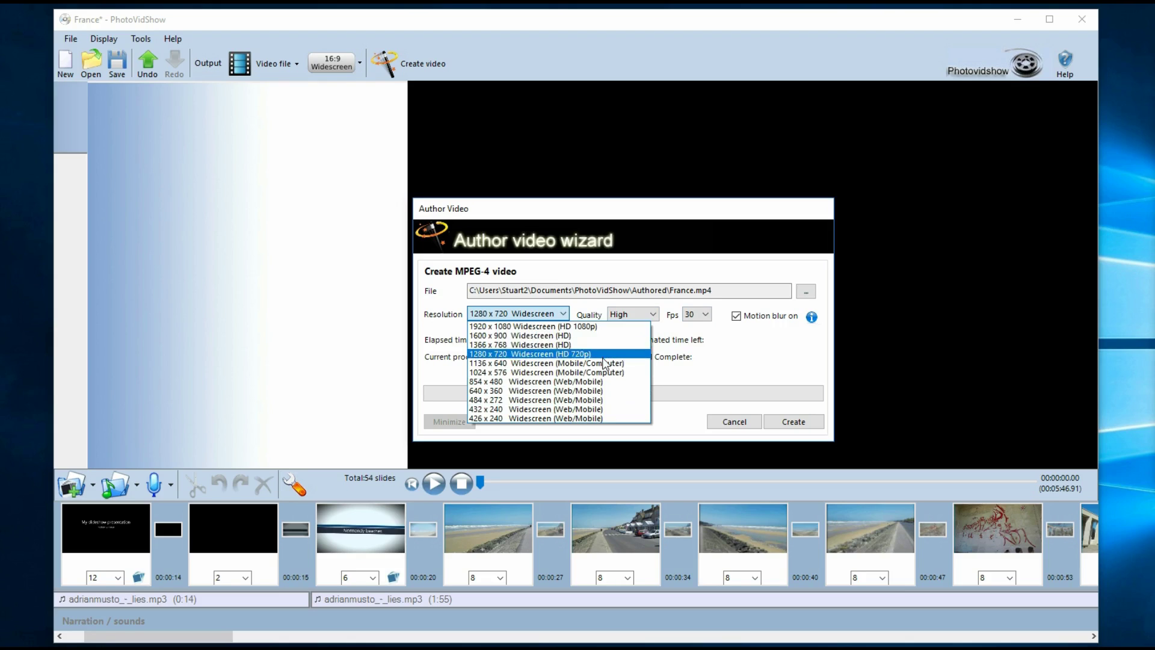
click(600, 325)
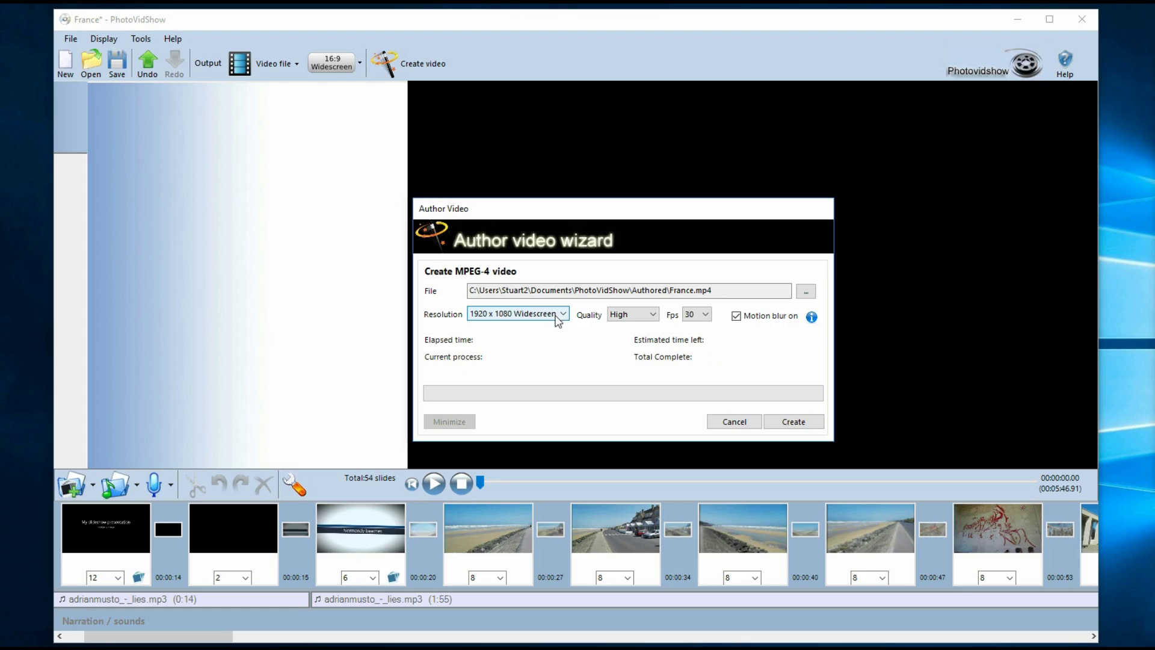
click(561, 314)
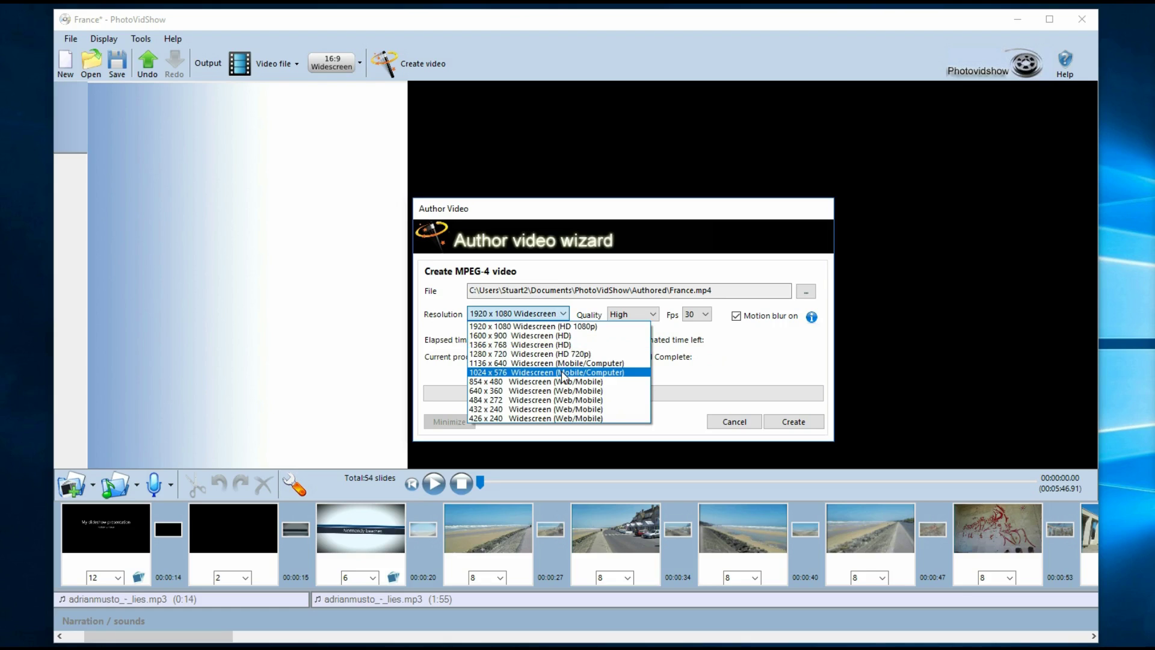
click(762, 367)
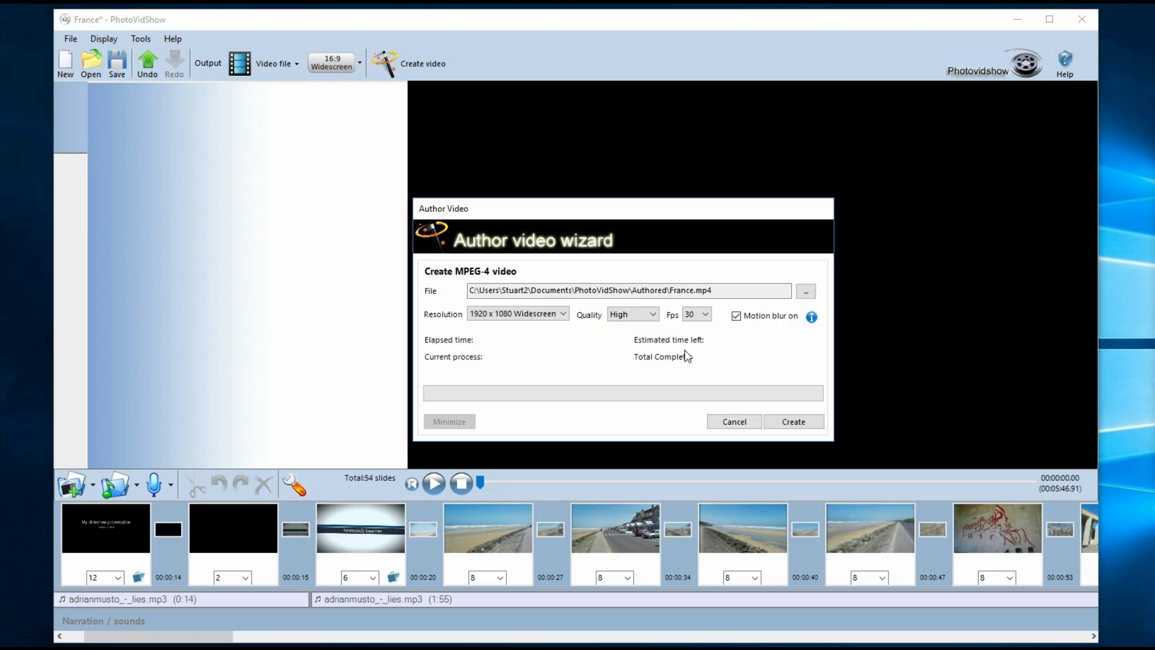
click(735, 422)
Review the output types, choose a video file for computer or web, and open the video creation wizard without saving the project.
click(282, 66)
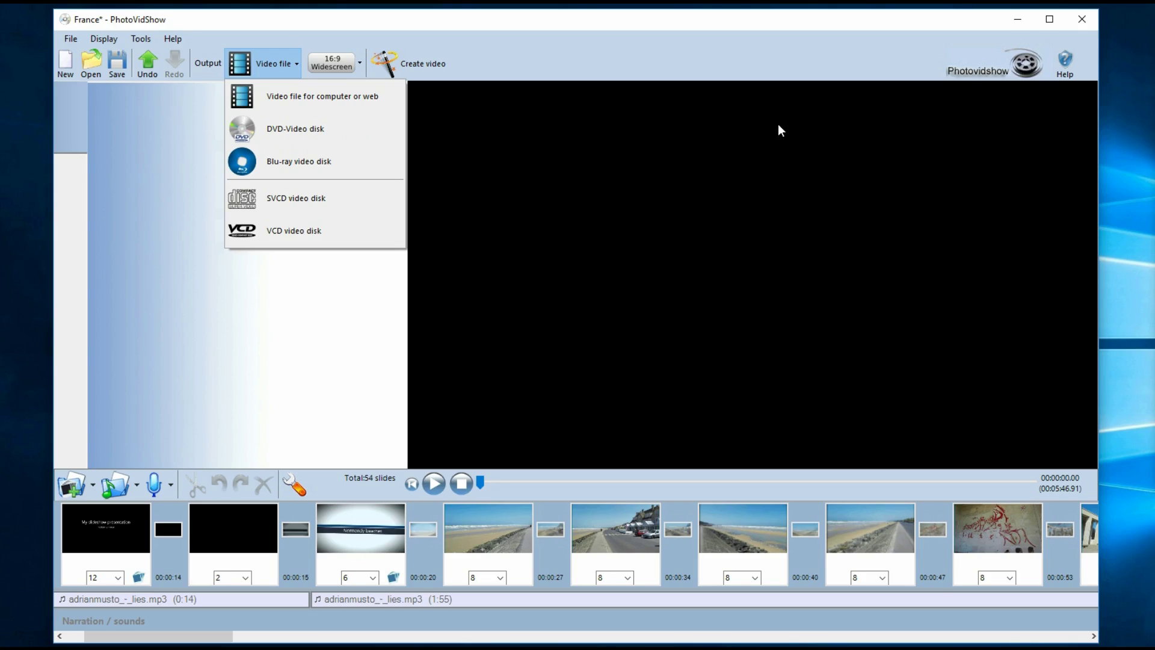
click(734, 116)
click(248, 56)
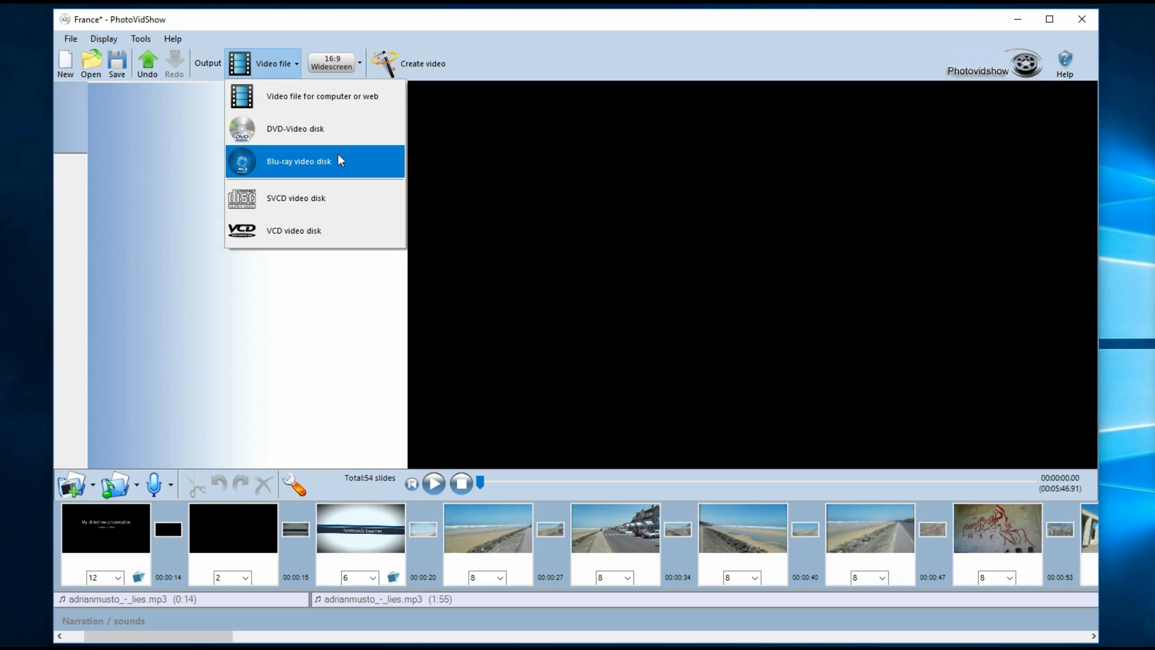
click(320, 98)
click(409, 61)
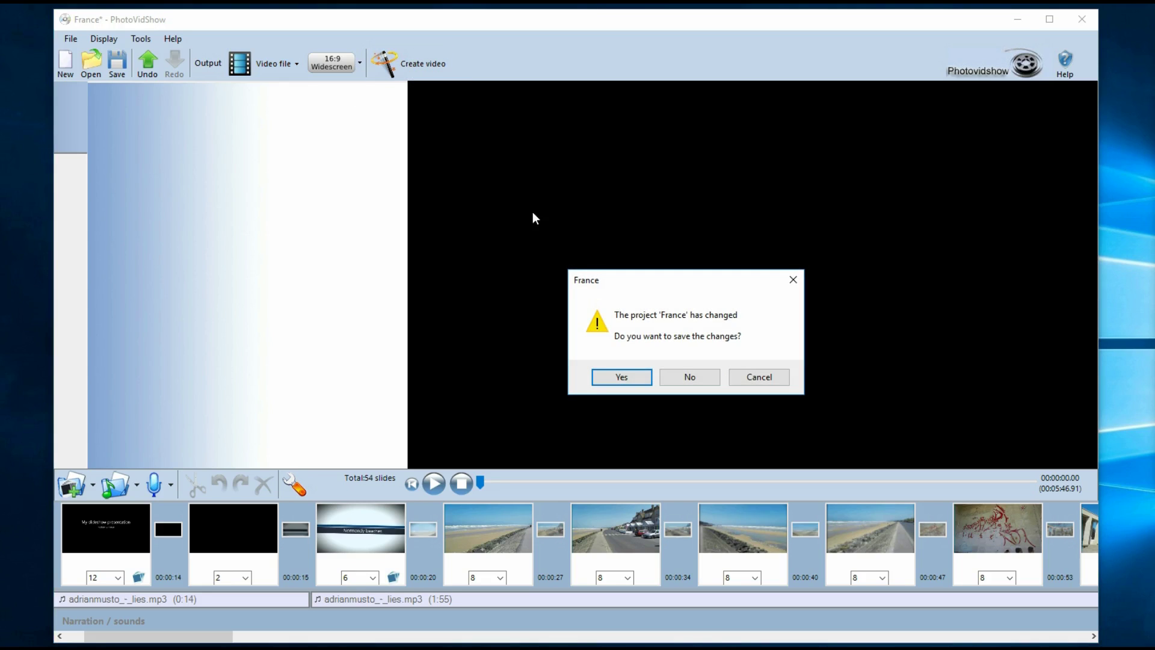
click(697, 376)
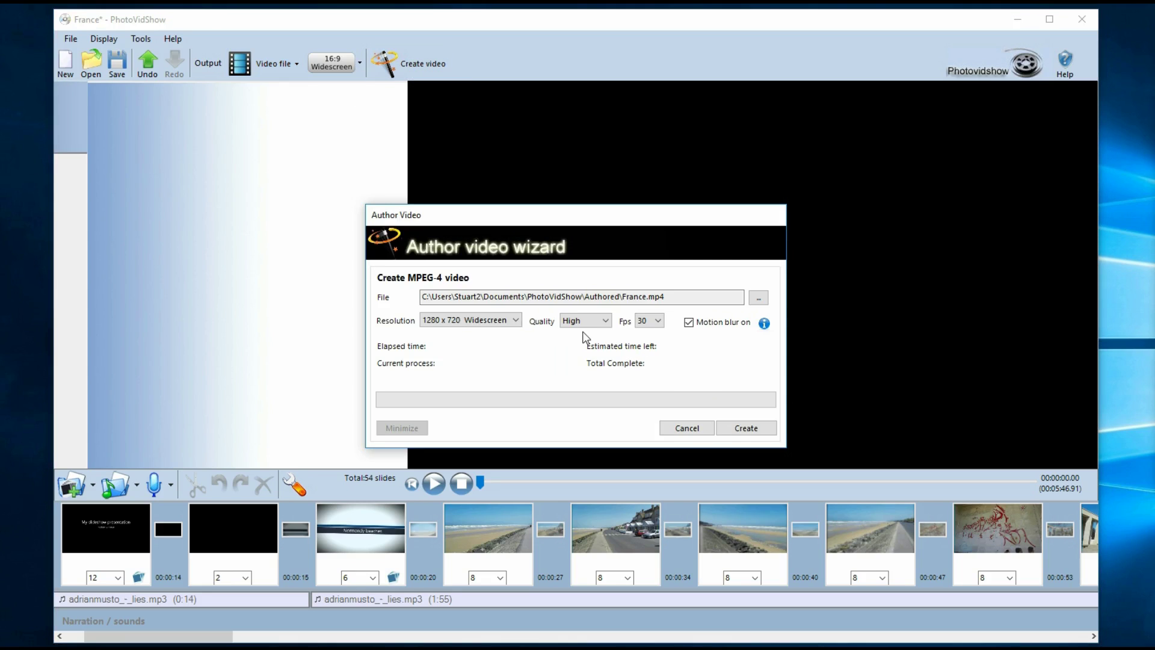
Set the MPEG-4 video resolution to 1920 x 1080 Widescreen and move the wizard window slightly up and to the right.
click(516, 320)
click(493, 333)
drag(472, 214, 502, 199)
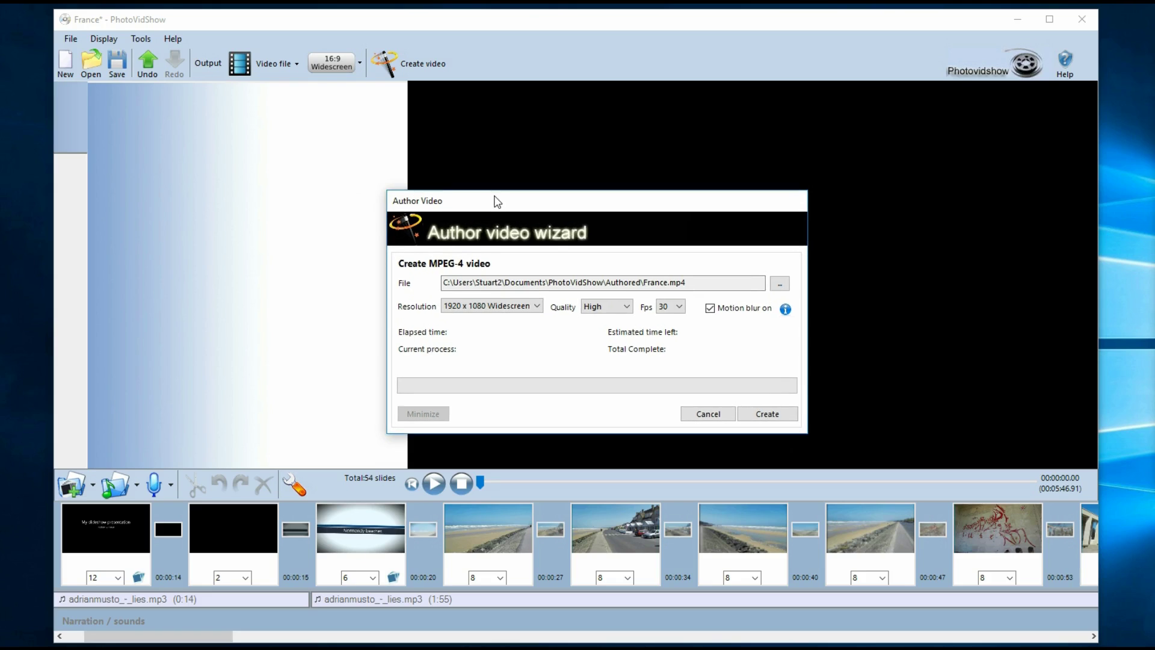